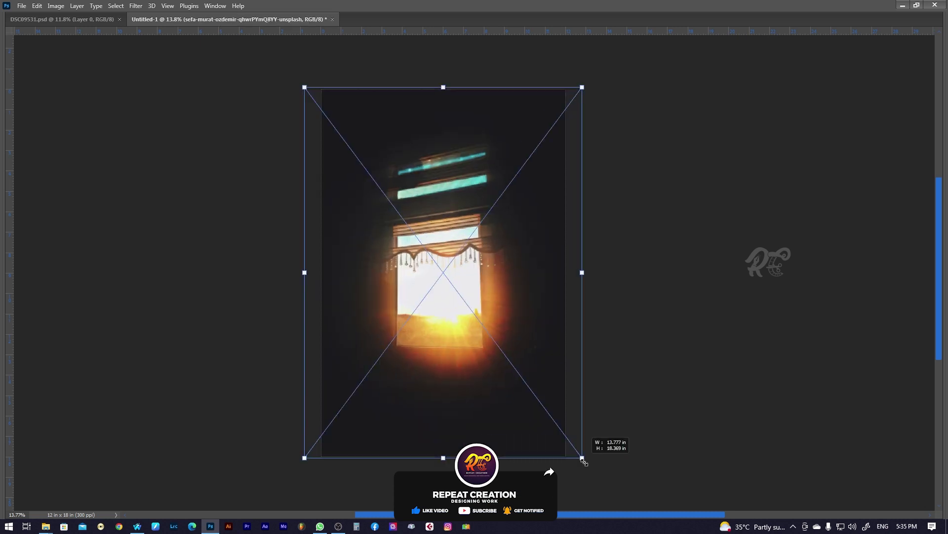
- Scale the window photo up and shift it right so it fills the canvas behind the man
drag(551, 415, 593, 425)
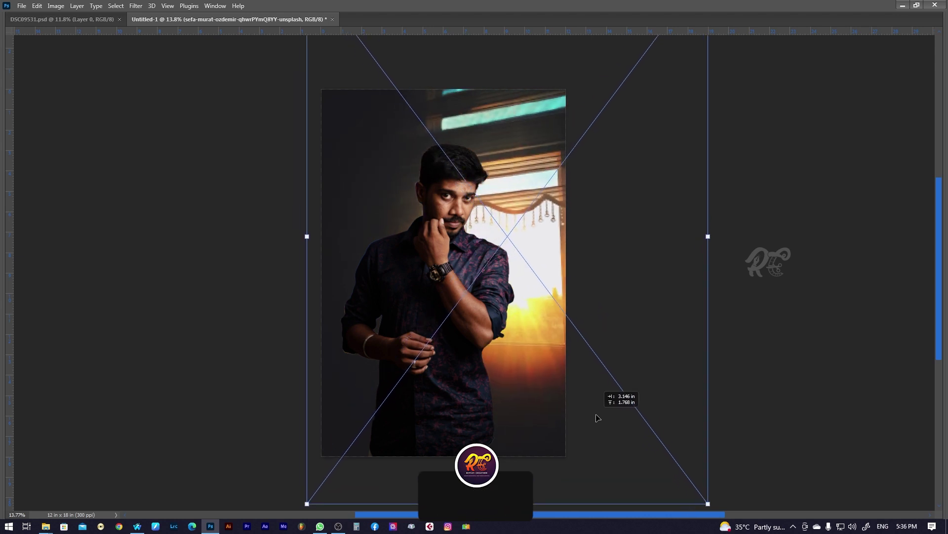
drag(593, 426, 603, 421)
key(Return)
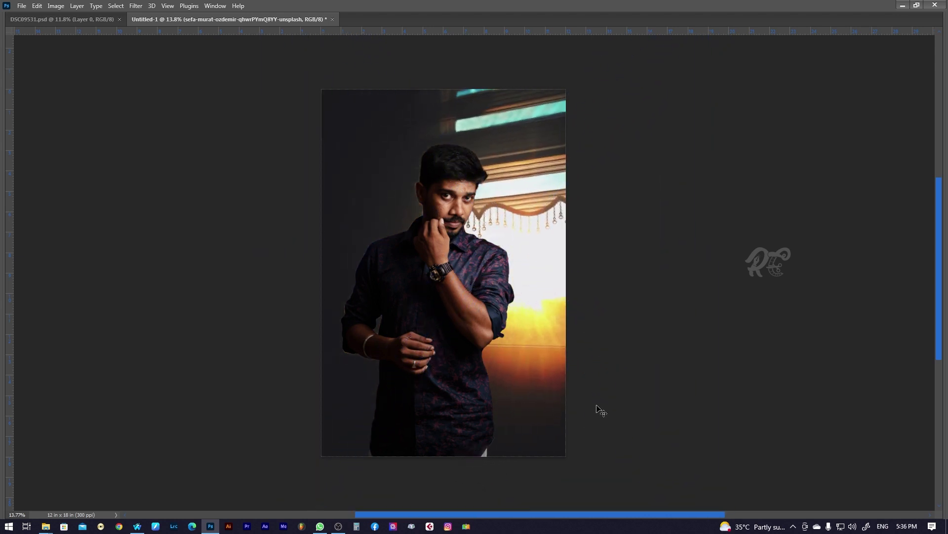
- Resize and reposition the current layer with Free Transform
key(ctrl+minus)
key(ctrl+t)
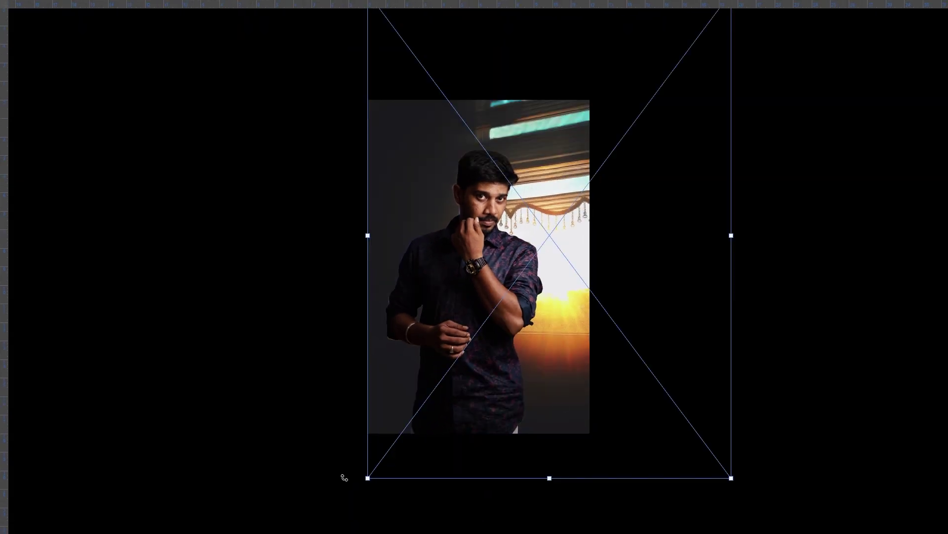
mouse_move(342, 478)
mouse_down()
mouse_move(520, 289)
mouse_move(516, 274)
mouse_up()
key(Return)
key(f)
- Add a Brightness/Contrast layer at -78 and erase its mask over the face and arm
click(887, 526)
click(889, 384)
mouse_move(884, 99)
mouse_down()
mouse_move(858, 99)
mouse_move(898, 120)
mouse_move(893, 102)
mouse_up()
click(447, 307)
click(873, 40)
key(e)
mouse_move(489, 190)
mouse_down()
mouse_move(515, 202)
mouse_move(504, 344)
mouse_move(484, 110)
mouse_move(523, 385)
mouse_up()
- Set the clipped adjustment to Brightness -150 and Contrast -44
key(f)
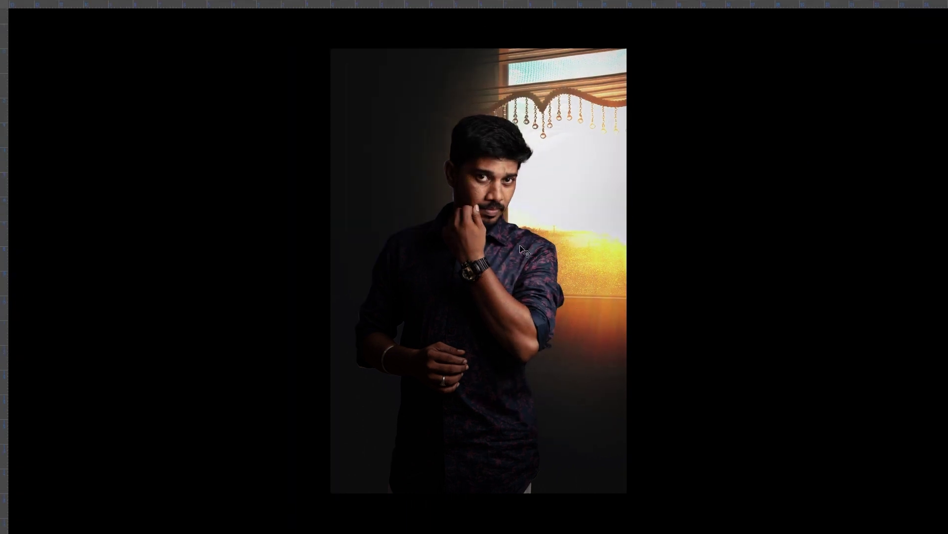
key(f)
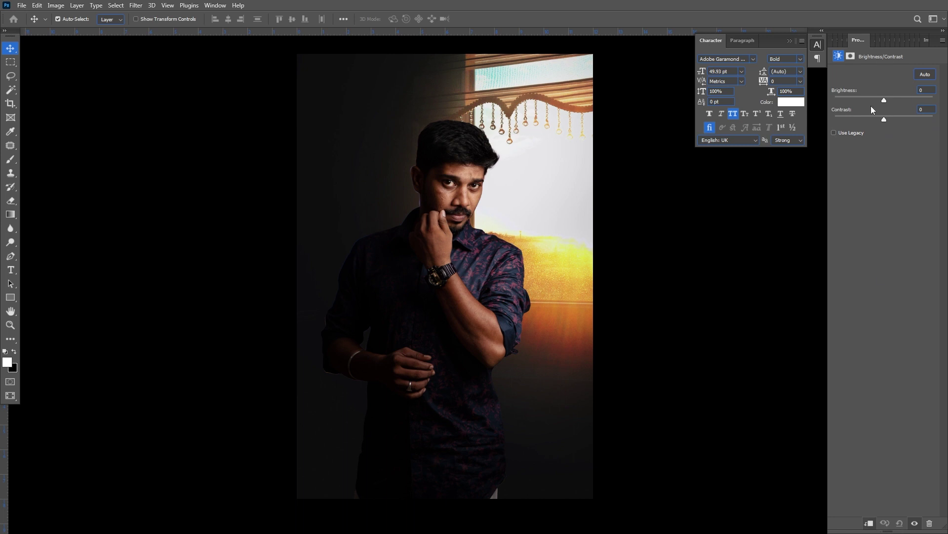
drag(884, 100, 835, 99)
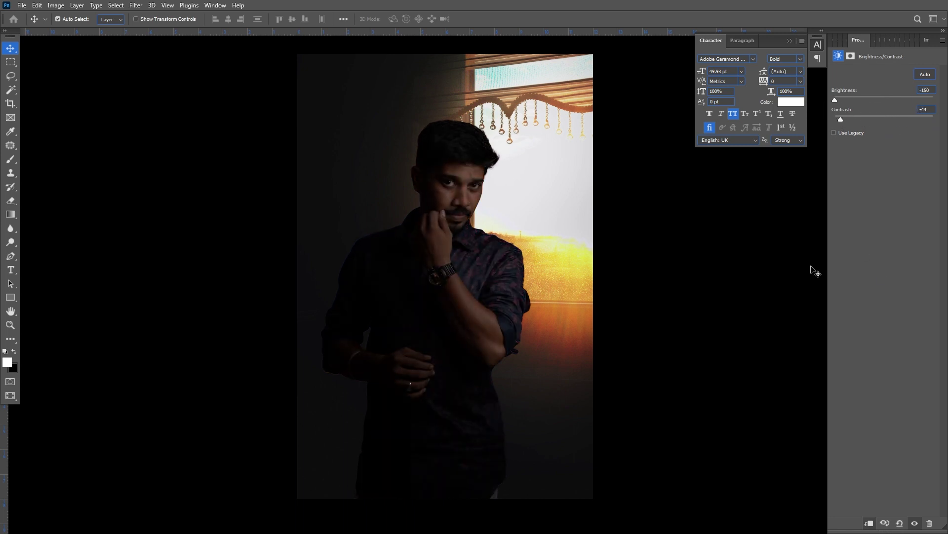
- Erase its mask at 36% opacity over the face and window-side arm, refining with a finer brush
key(F7)
key(e)
mouse_move(444, 173)
mouse_down()
mouse_move(487, 222)
mouse_move(518, 360)
mouse_move(519, 286)
mouse_move(530, 289)
mouse_up()
key(bracketleft)
key(bracketleft)
key(bracketleft)
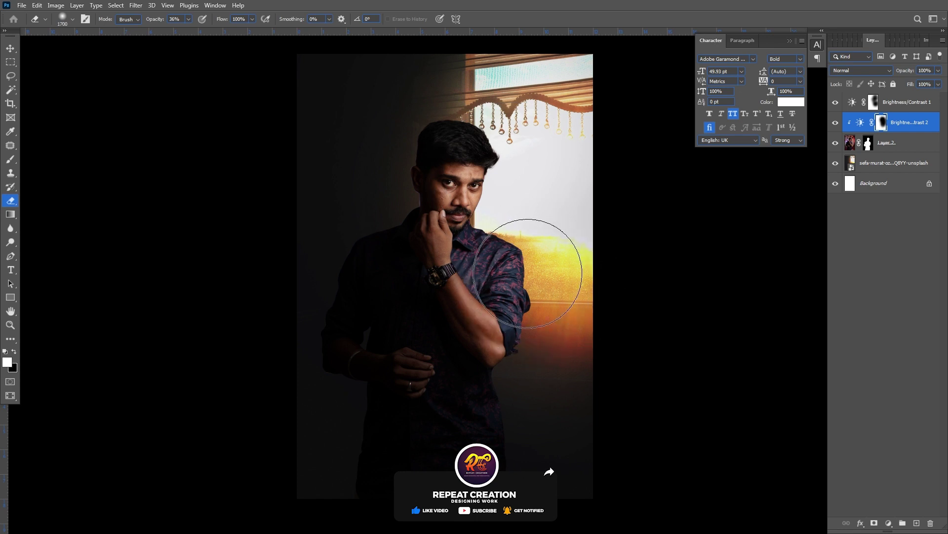
key(bracketleft)
scroll(498, 266, up, 3)
scroll(487, 240, down, 1)
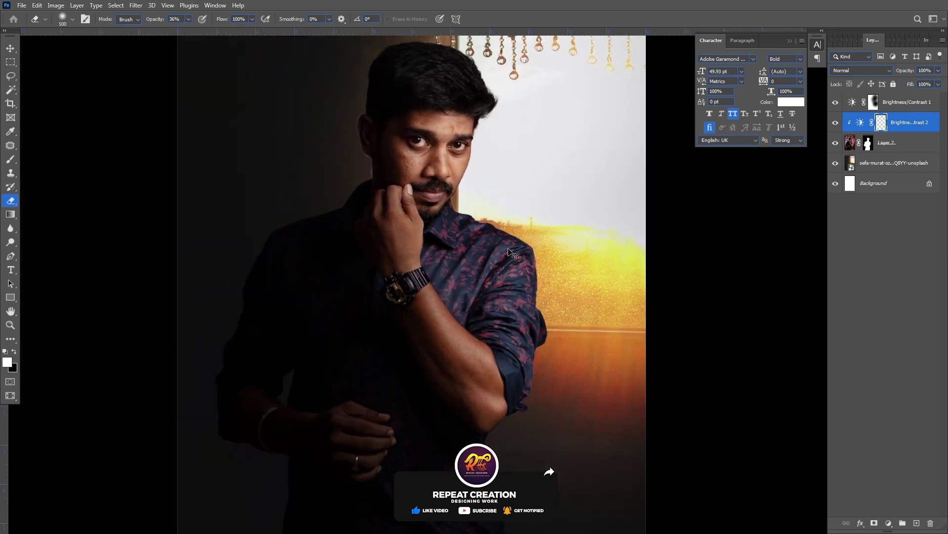
drag(508, 248, 499, 247)
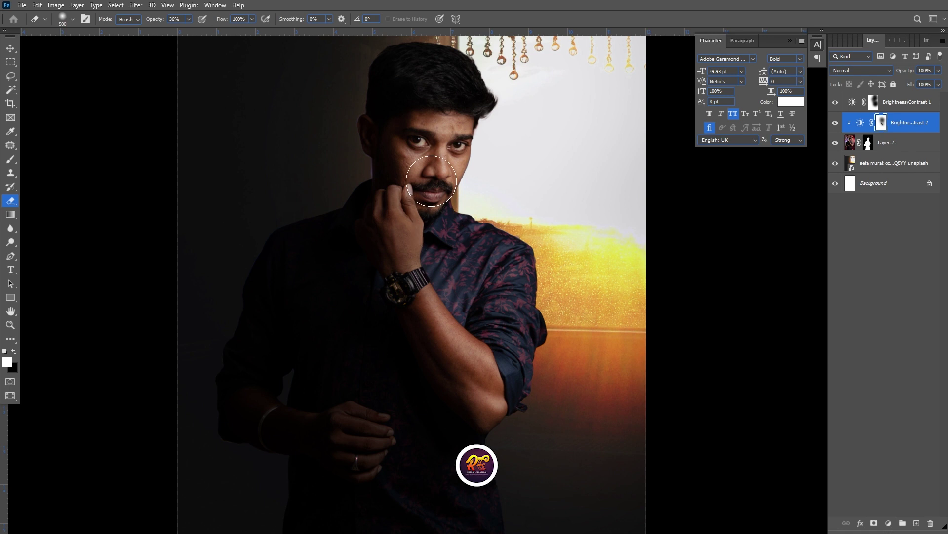
key(bracketleft)
key(bracketleft)
key(bracketleft)
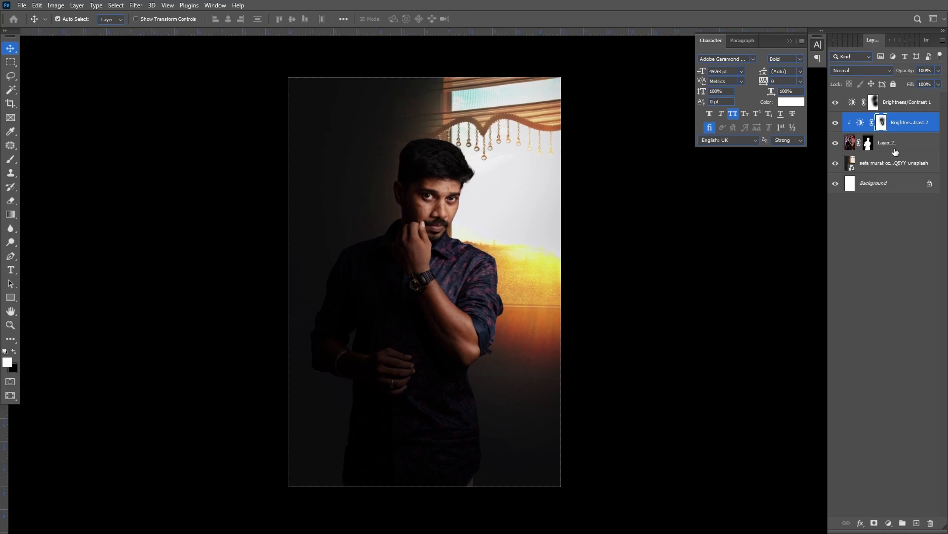
- Add a new empty layer and draw a black-to-transparent gradient fading in from the left
click(906, 102)
click(888, 523)
click(882, 346)
click(750, 338)
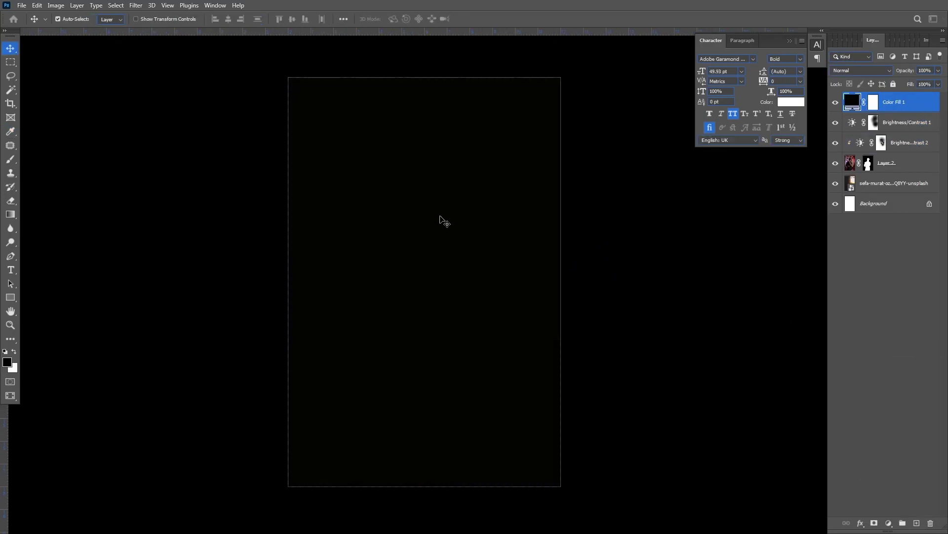
key(ctrl+z)
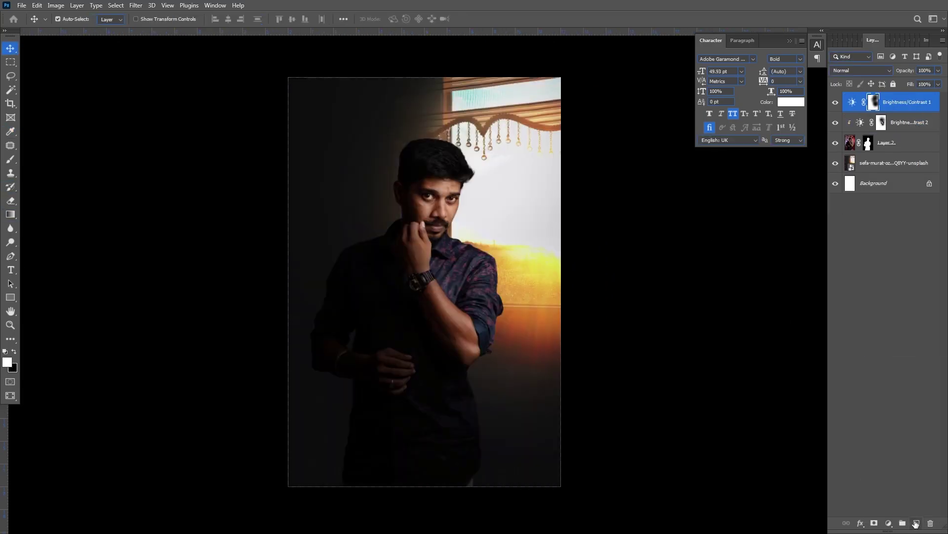
click(915, 523)
key(g)
key(d)
drag(291, 279, 674, 269)
- Erase the dark fade beside the face and along the forearm
key(e)
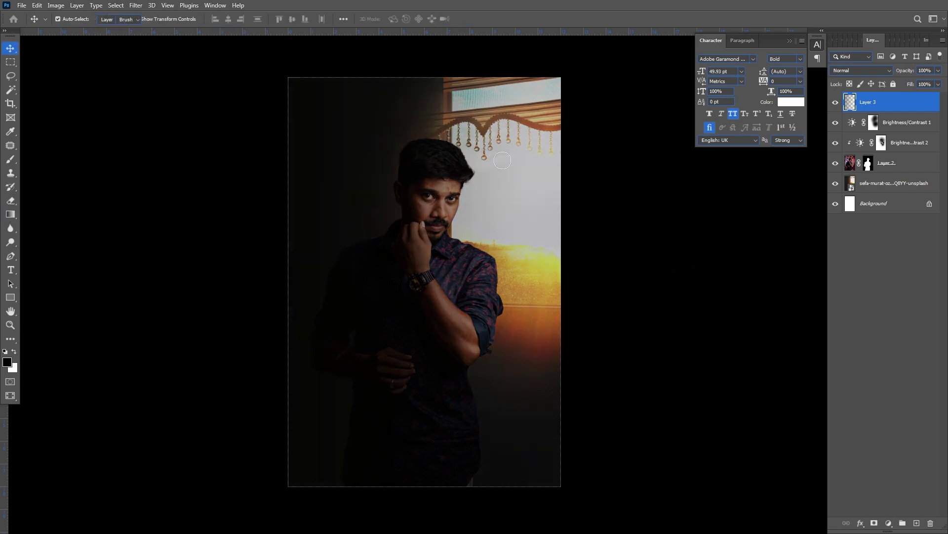
scroll(457, 206, up, 2)
drag(487, 170, 470, 247)
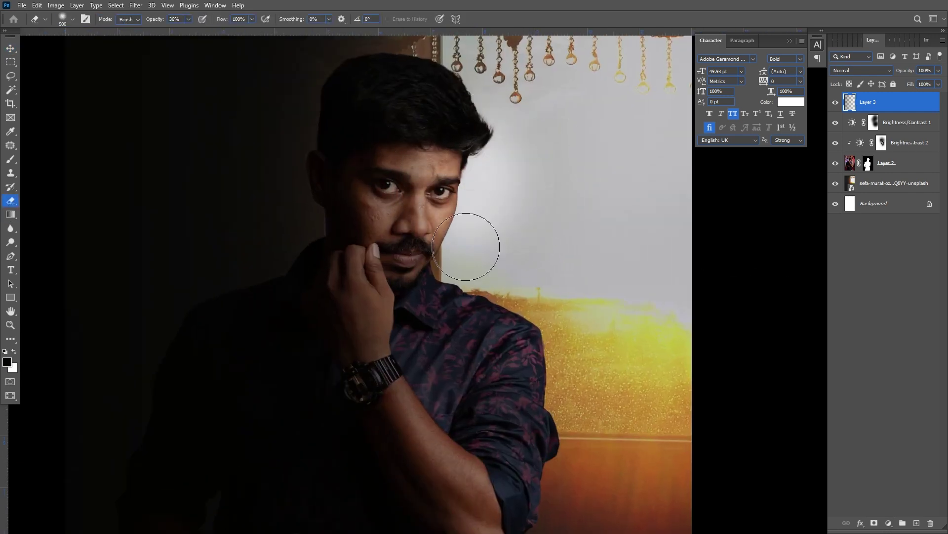
key(bracketleft)
key(bracketleft)
key(bracketleft)
scroll(444, 216, up, 1)
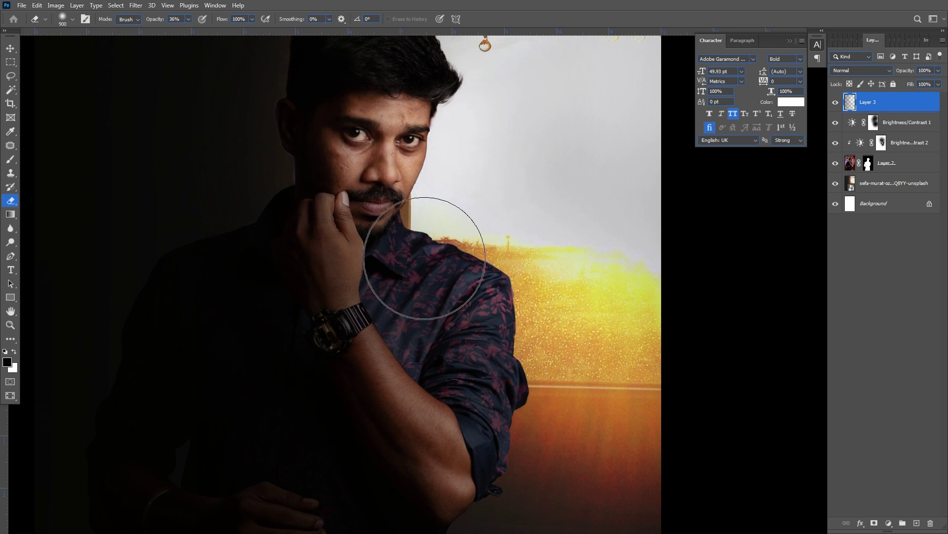
scroll(667, 413, up, 2)
scroll(374, 213, down, 3)
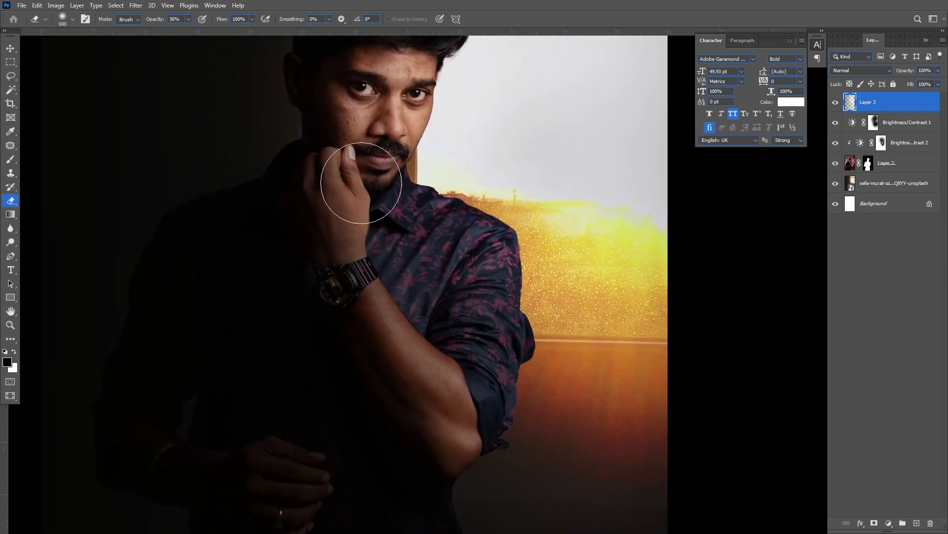
key(bracketright)
drag(350, 173, 461, 375)
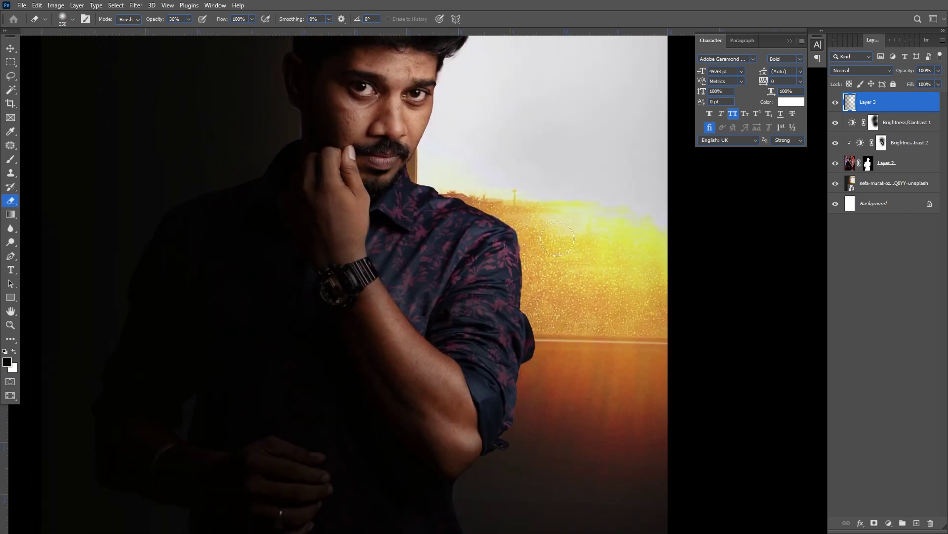
scroll(557, 239, up, 2)
- Return to the Move tool and select the man's photo layer
key(alt+bracketleft)
key(v)
key(x)
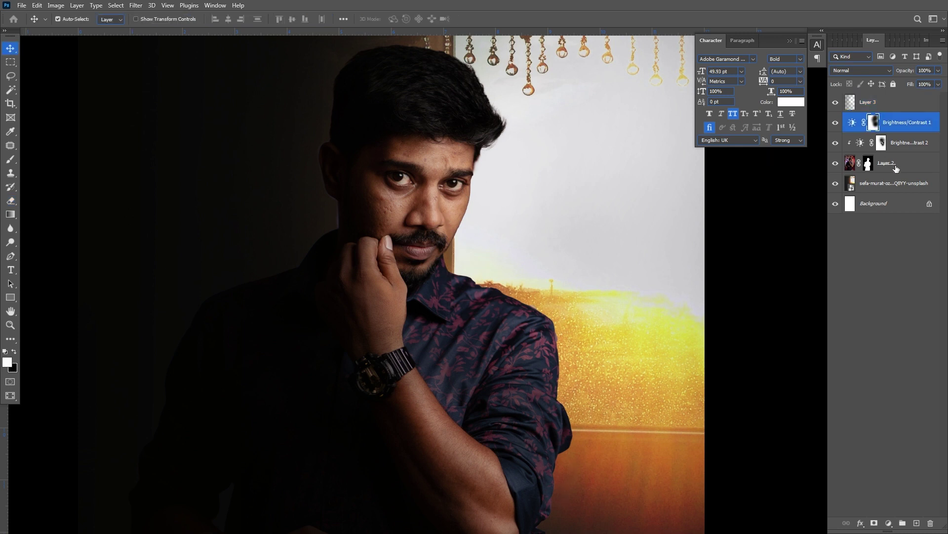
click(897, 169)
click(136, 6)
- Apply Camera Raw to Layer 2: Highlights -17, Shadows +54, Whites -78, Blacks +19, more Contrast and Clarity
click(158, 95)
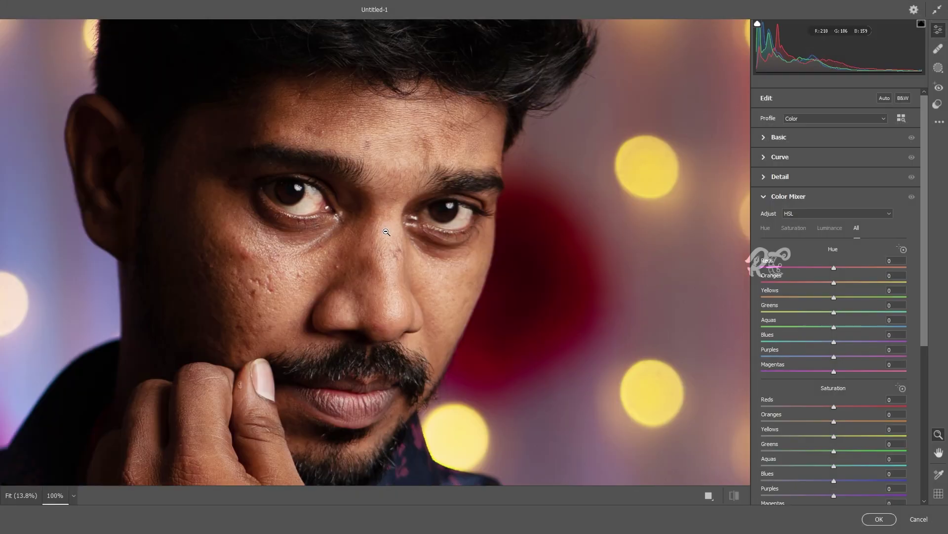
click(817, 142)
mouse_move(834, 246)
mouse_down()
mouse_move(822, 252)
mouse_move(842, 231)
mouse_up()
drag(834, 291, 848, 291)
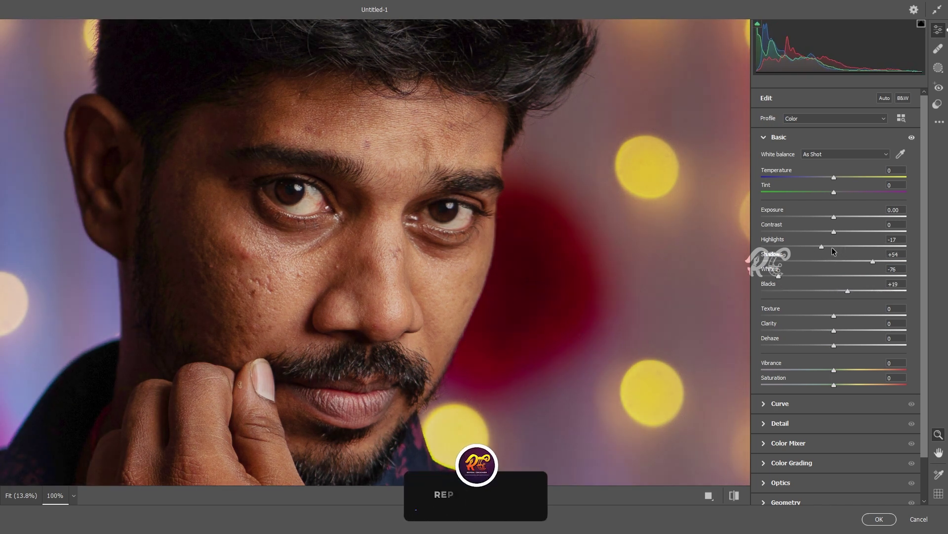
mouse_move(834, 331)
mouse_down()
mouse_move(863, 331)
mouse_move(871, 316)
mouse_up()
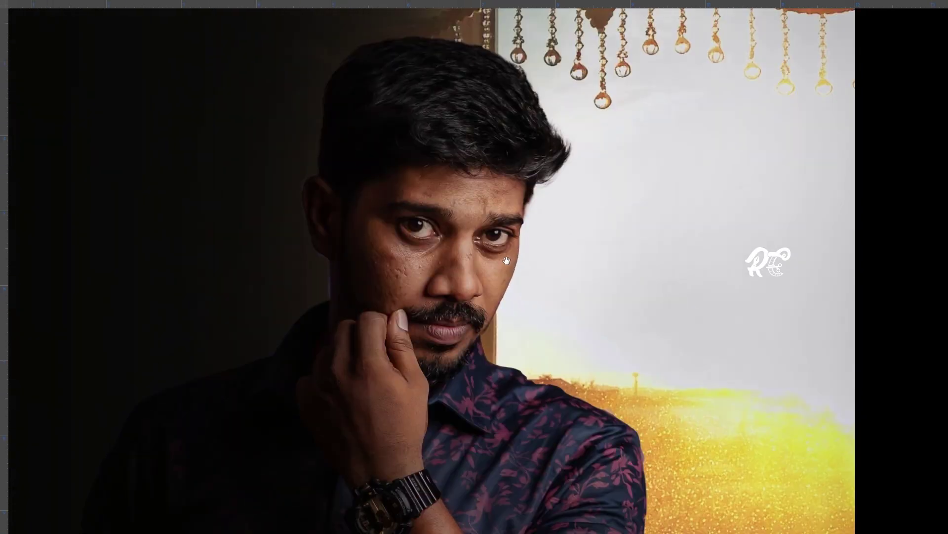
key(o)
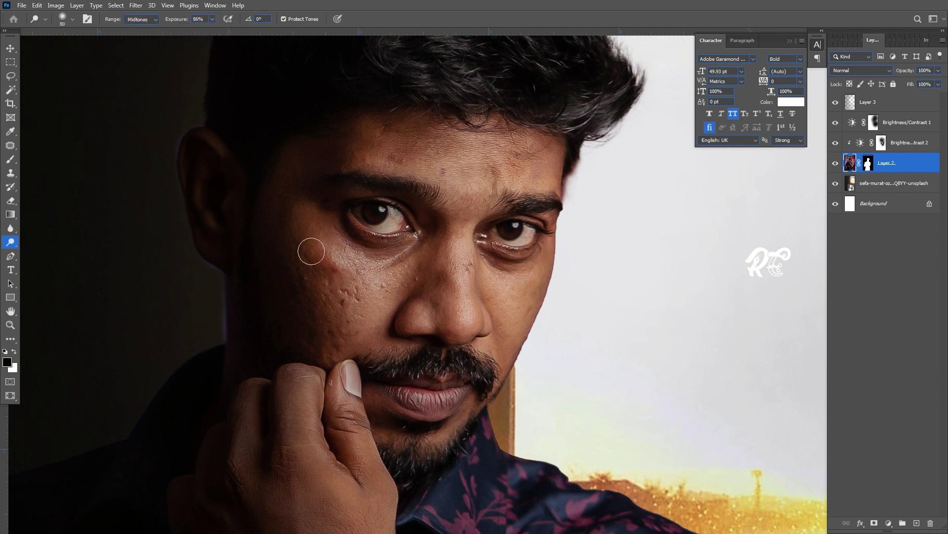
- Dodge the right edge of the face down to the jaw and the forehead lighter
key(bracketright)
drag(543, 143, 555, 291)
drag(558, 168, 514, 357)
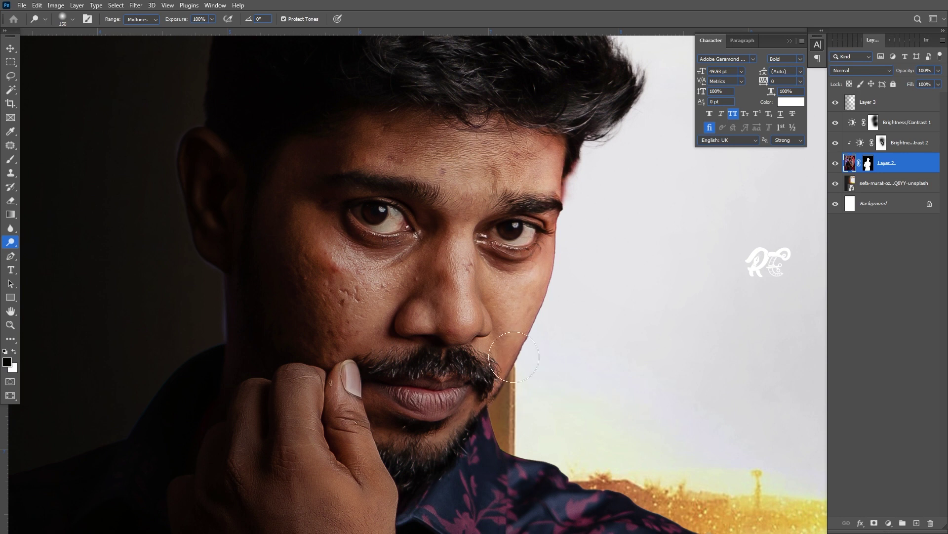
drag(492, 138, 561, 226)
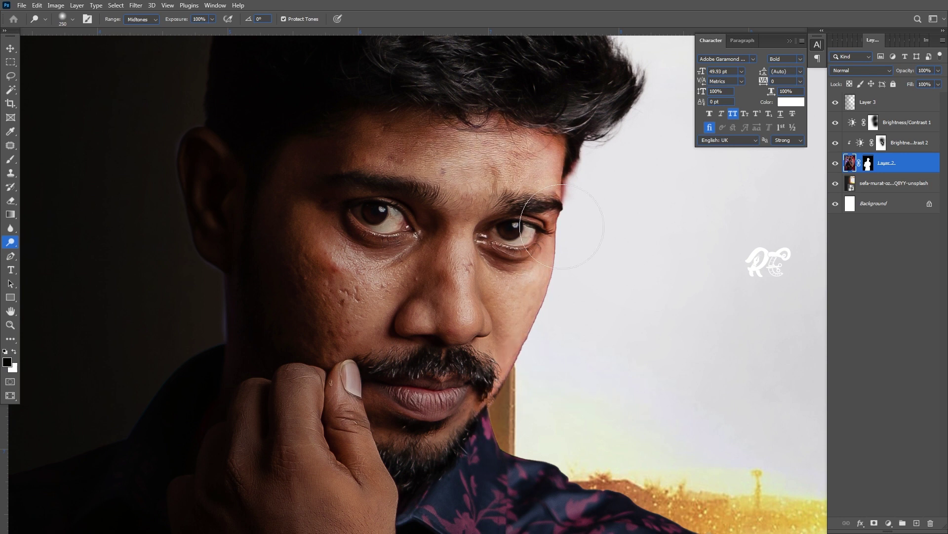
scroll(504, 269, down, 5)
scroll(505, 270, right, 3)
scroll(698, 382, down, 2)
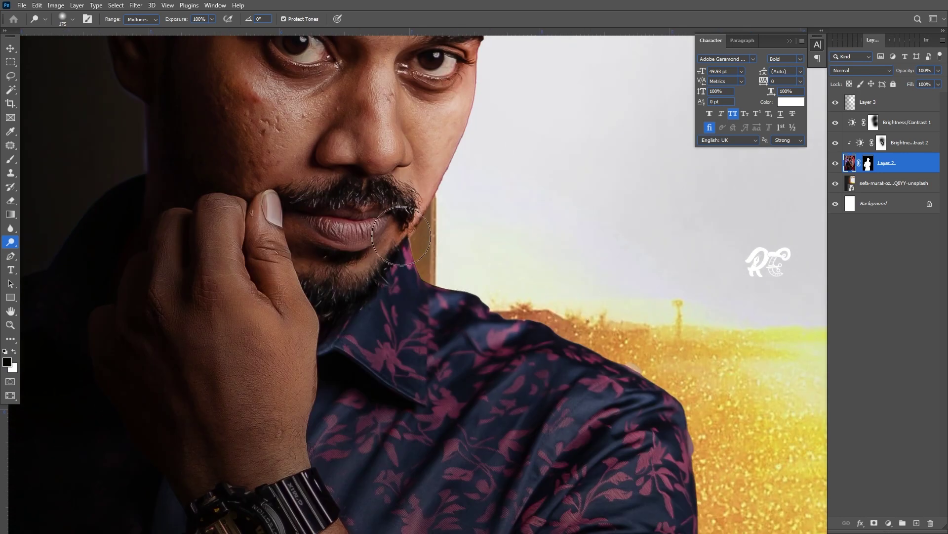
- Add a new Brightness/Contrast layer with Brightness 150
click(888, 523)
click(897, 383)
mouse_move(884, 99)
mouse_down()
mouse_move(860, 100)
mouse_move(933, 100)
mouse_up()
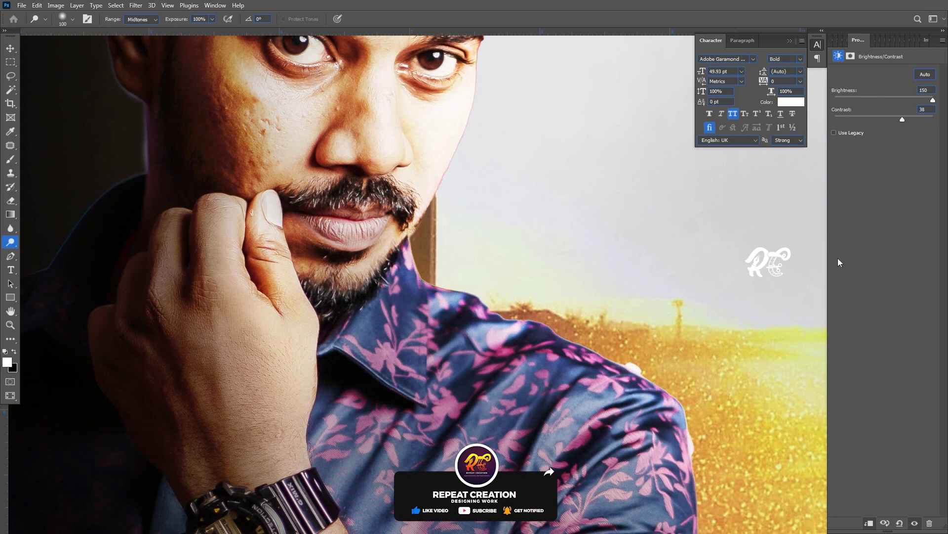
- Invert the Brightness/Contrast 3 mask and paint white rim light along the face, shoulder and forearm
key(F7)
key(ctrl+i)
key(b)
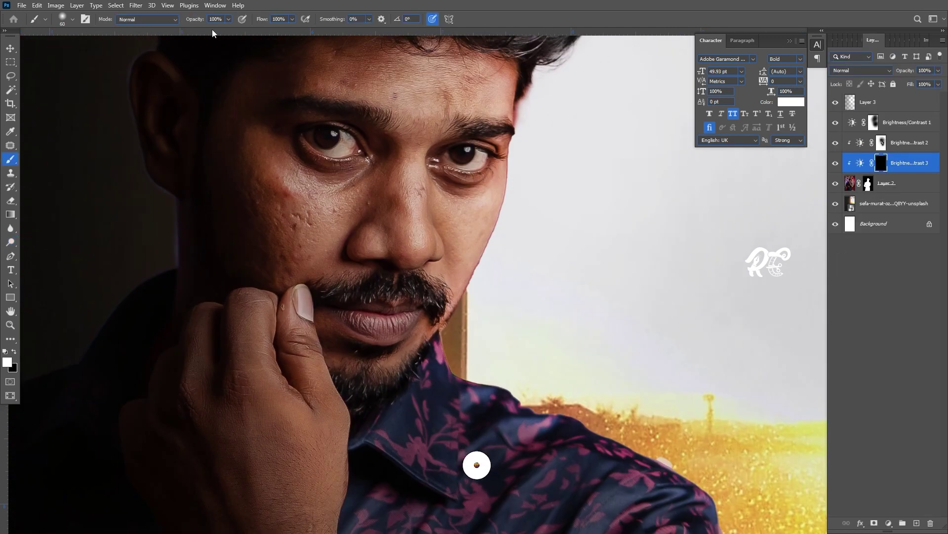
key(bracketleft)
key(bracketleft)
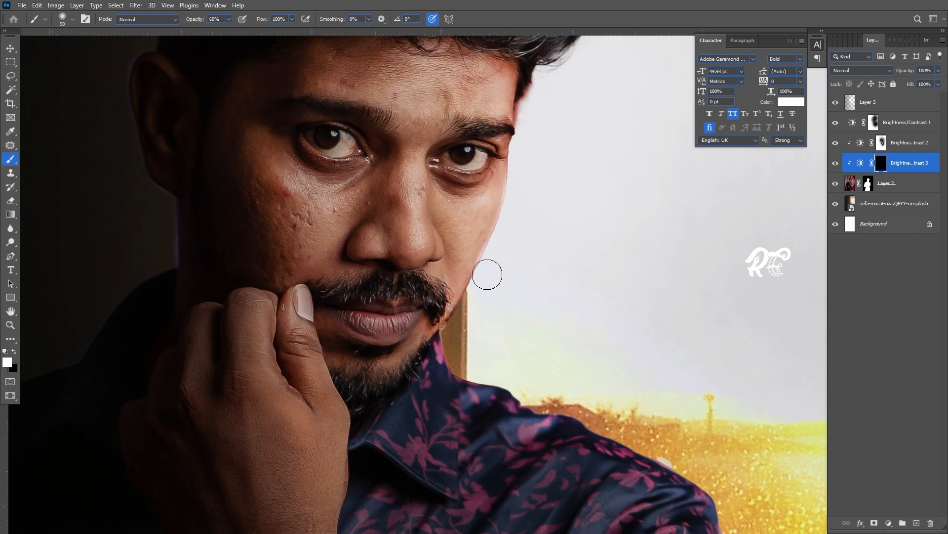
drag(457, 343, 353, 229)
drag(631, 399, 533, 306)
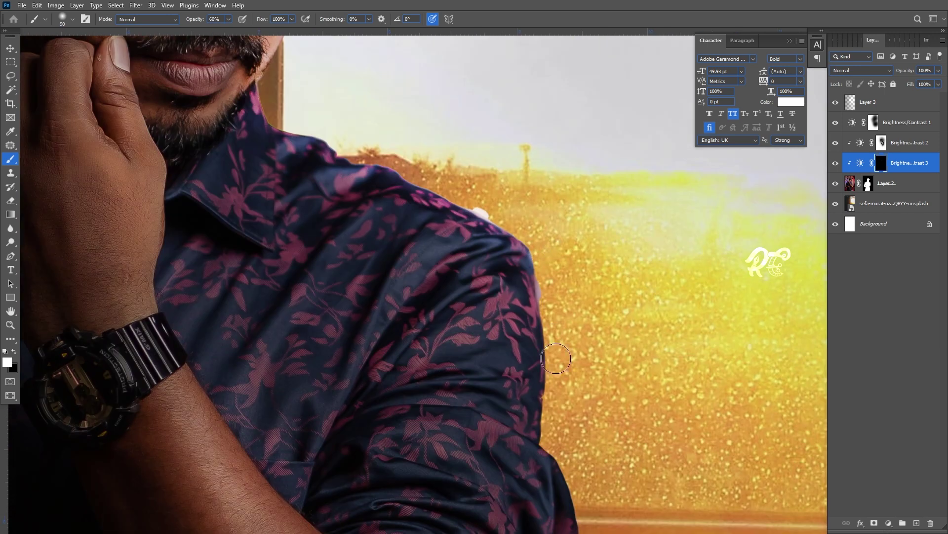
drag(507, 447, 632, 393)
drag(326, 213, 370, 375)
key(super)
key(super)
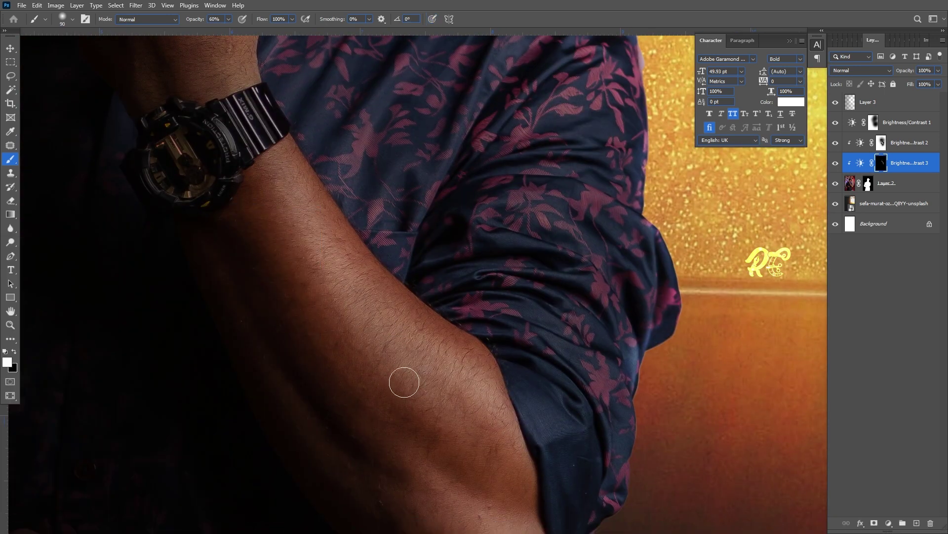
key(ctrl+0)
- Add a new Layer 4 above Brightness/Contrast 1 set to Screen blend mode
key(f)
key(f)
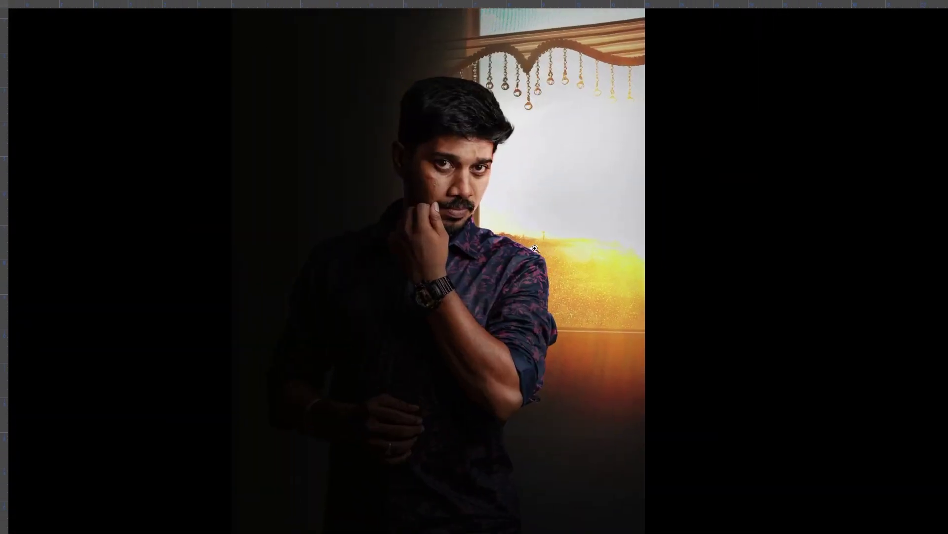
key(f)
key(f)
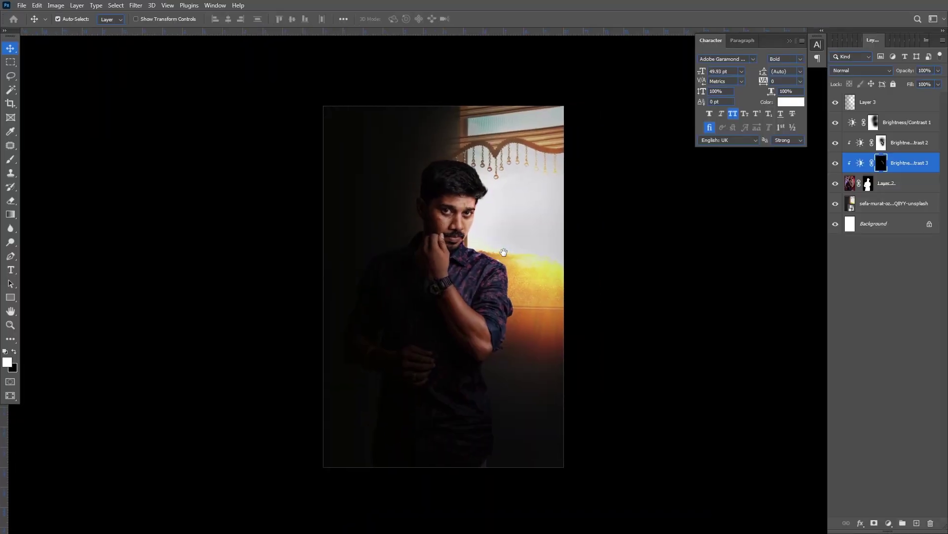
key(ctrl+plus)
click(898, 190)
click(894, 104)
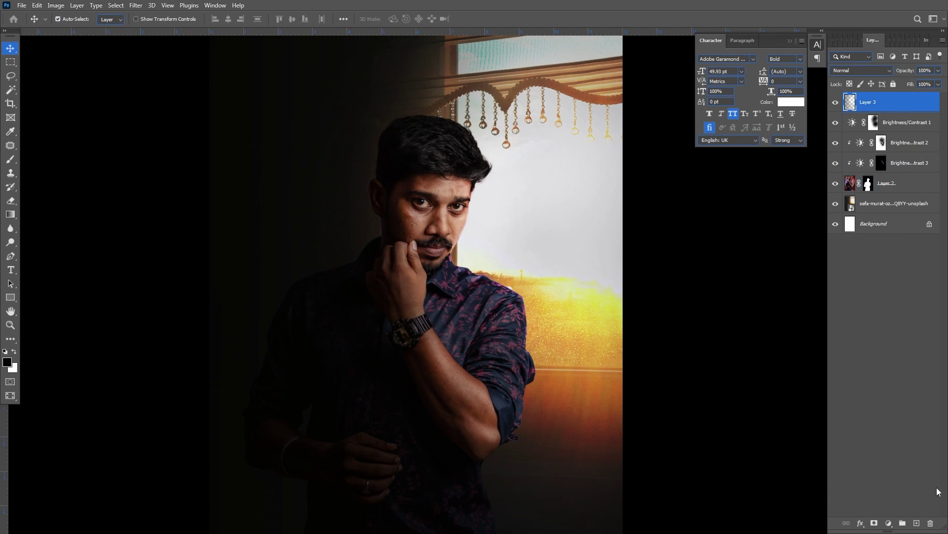
click(916, 123)
click(918, 523)
key(x)
click(862, 71)
click(862, 148)
- Sample an orange from the window glow as the foreground colour
key(b)
key(i)
click(7, 362)
drag(568, 318, 687, 318)
click(597, 364)
key(Return)
- Paint the orange glow over the face and shirt, then tone it with Levels and Hue +26
key(b)
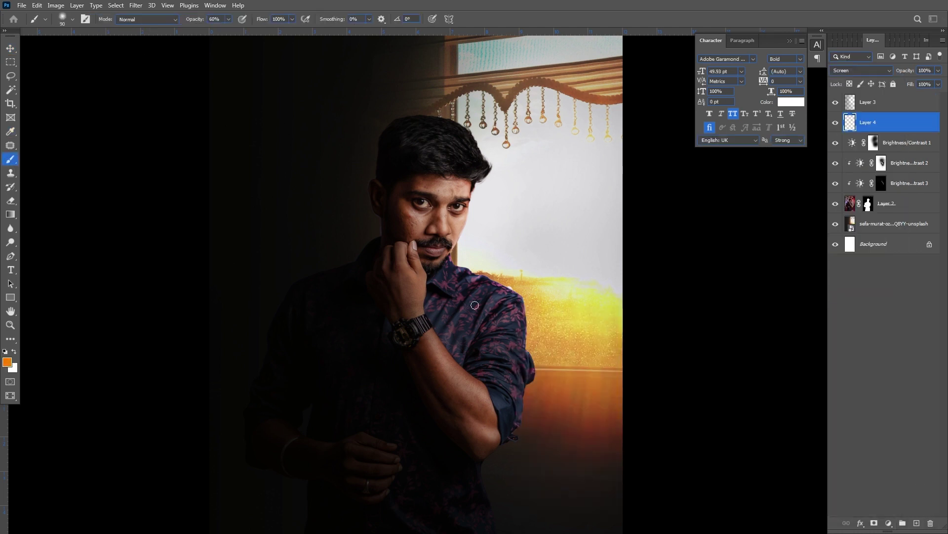
click(526, 257)
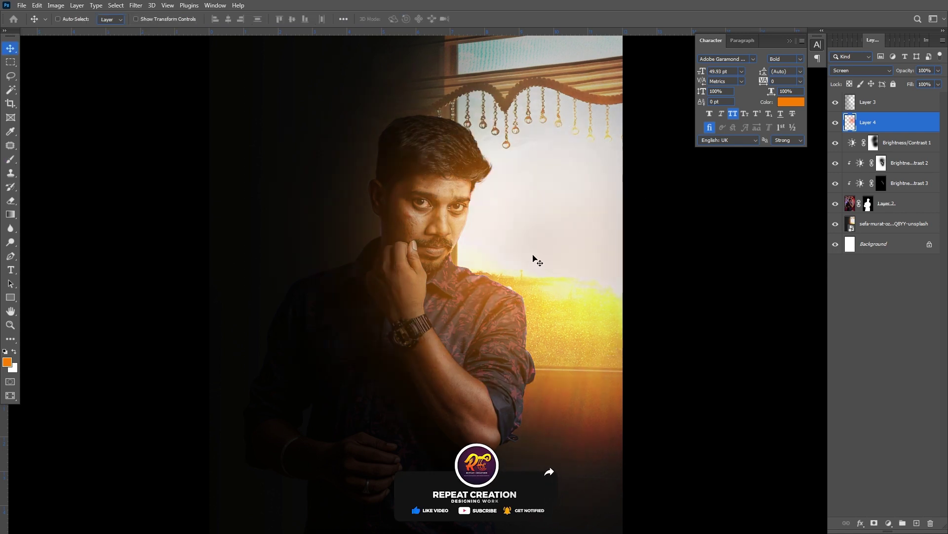
key(ctrl+l)
drag(608, 212, 637, 212)
key(Return)
key(ctrl+u)
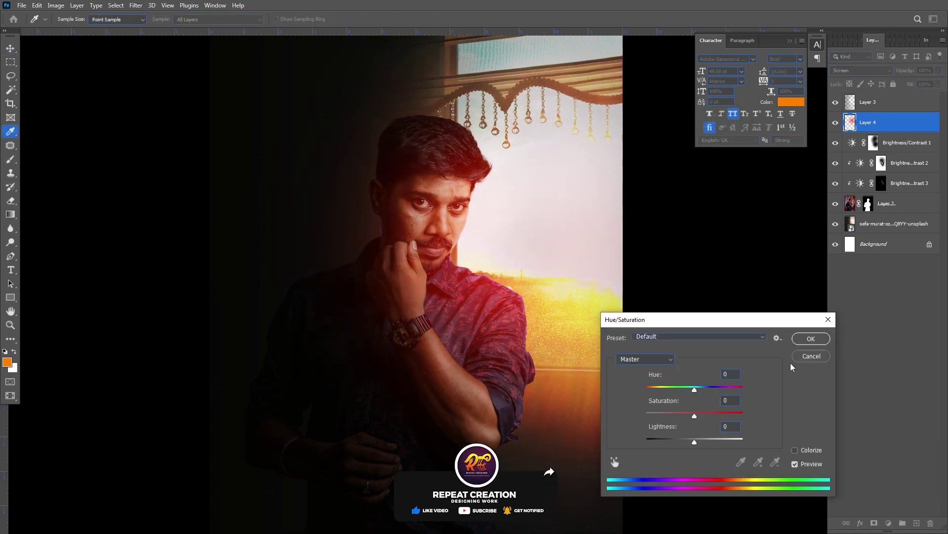
drag(694, 390, 707, 390)
key(Return)
key(ctrl+l)
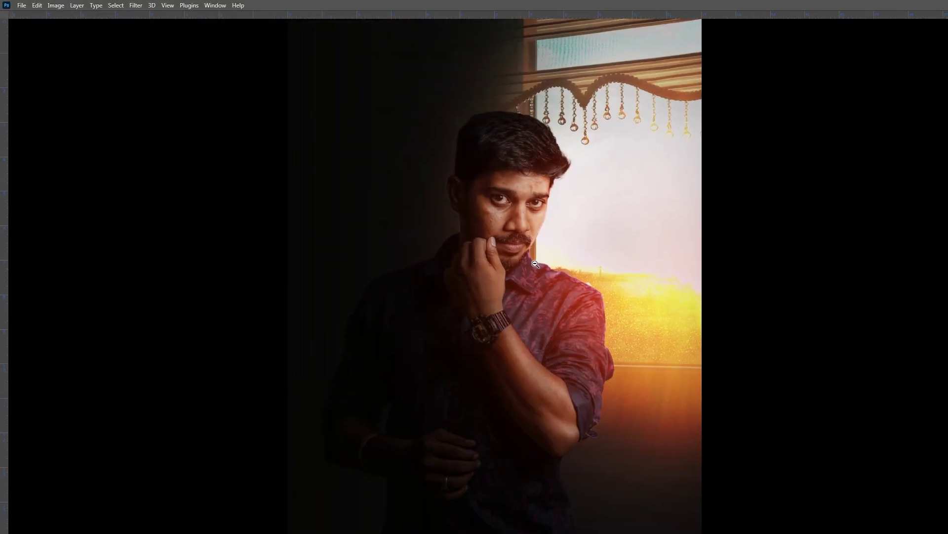
drag(542, 305, 519, 308)
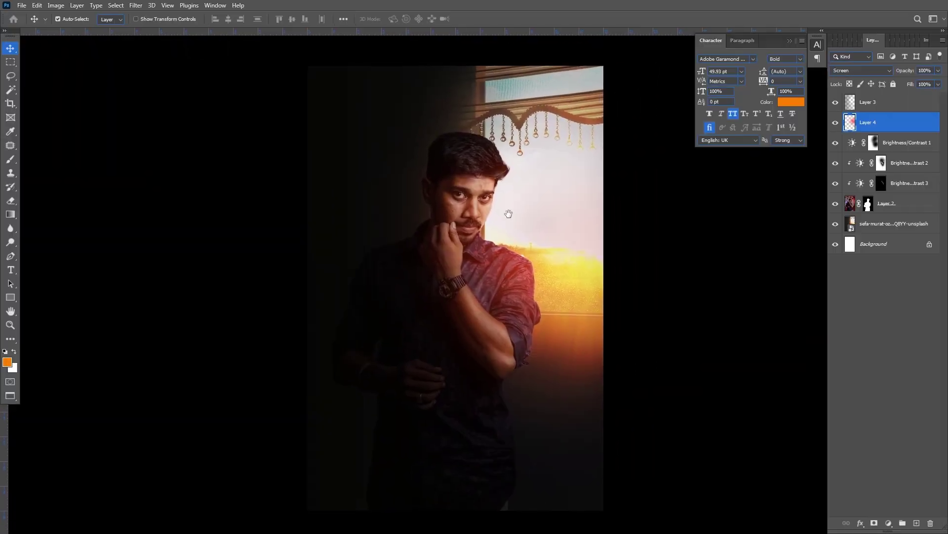
- Duplicate Layer 3 and merge the copies into one darker shadow layer
click(893, 102)
key(ctrl+j)
key(ctrl+j)
key(ctrl+j)
shift+click(881, 162)
key(ctrl+e)
- Erase the shadow layer over the face, window, arm and hand with a 2000 px eraser
key(e)
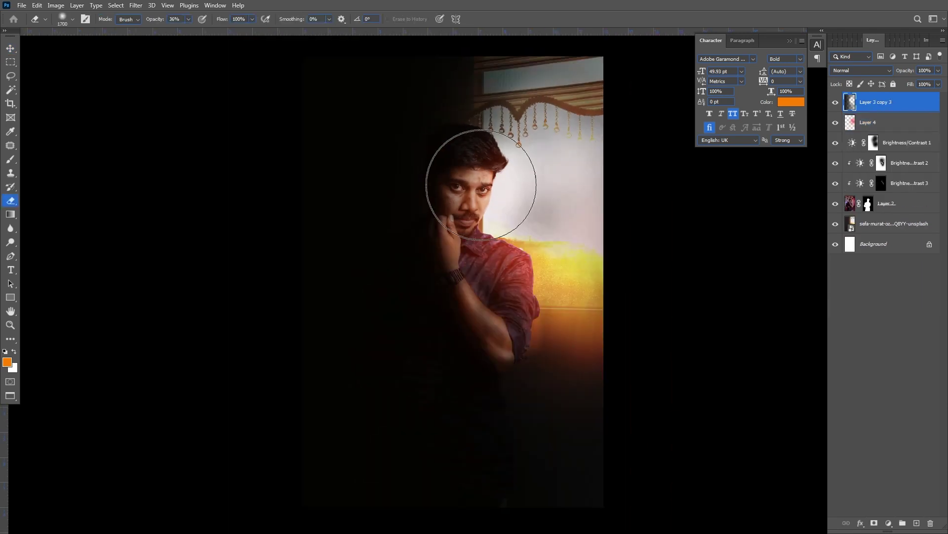
drag(481, 185, 524, 124)
key(bracketright)
key(bracketright)
key(bracketright)
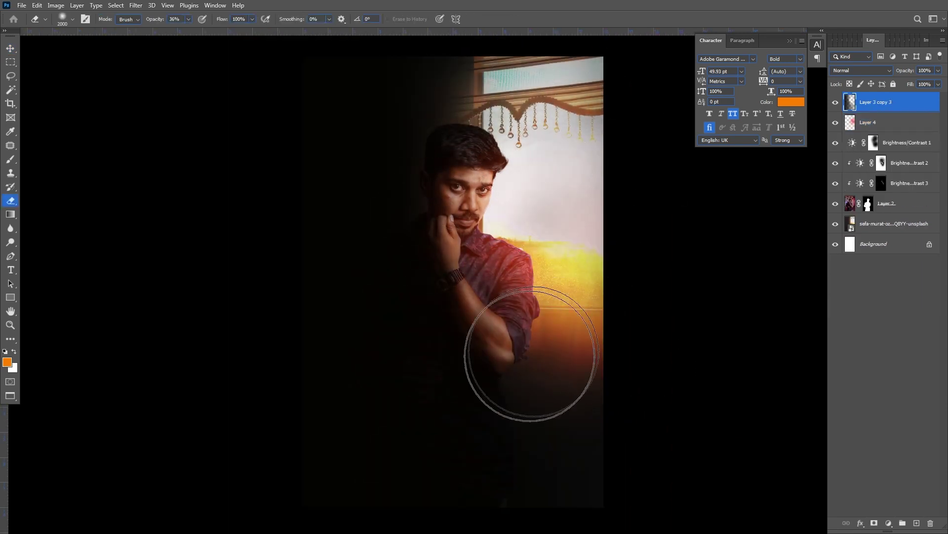
mouse_move(462, 159)
mouse_down()
mouse_move(461, 398)
mouse_move(458, 275)
mouse_move(491, 411)
mouse_move(444, 128)
mouse_up()
key(f)
drag(576, 248, 576, 218)
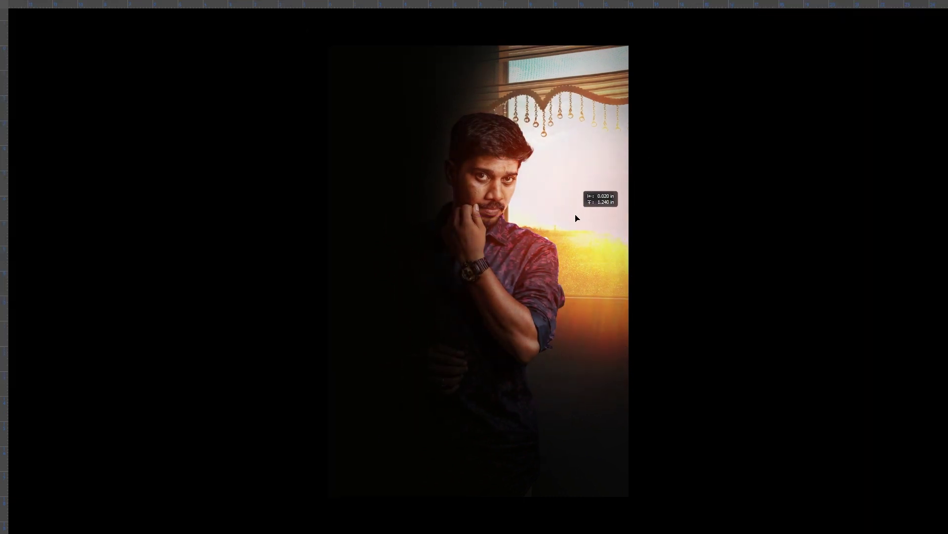
scroll(576, 218, up, 1)
key(ctrl+b)
- Set the Color Balance highlights Magenta/Green to +19 and apply it
drag(803, 306, 796, 307)
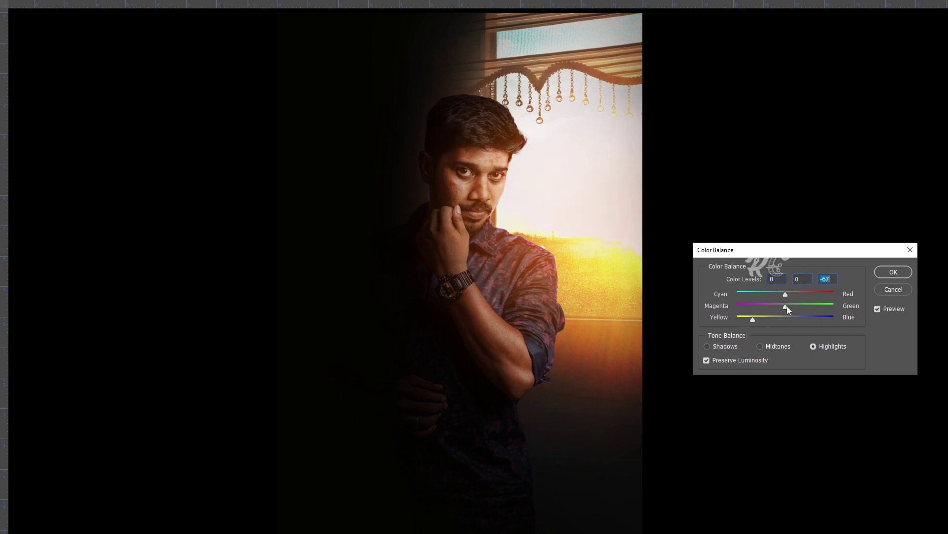
click(898, 288)
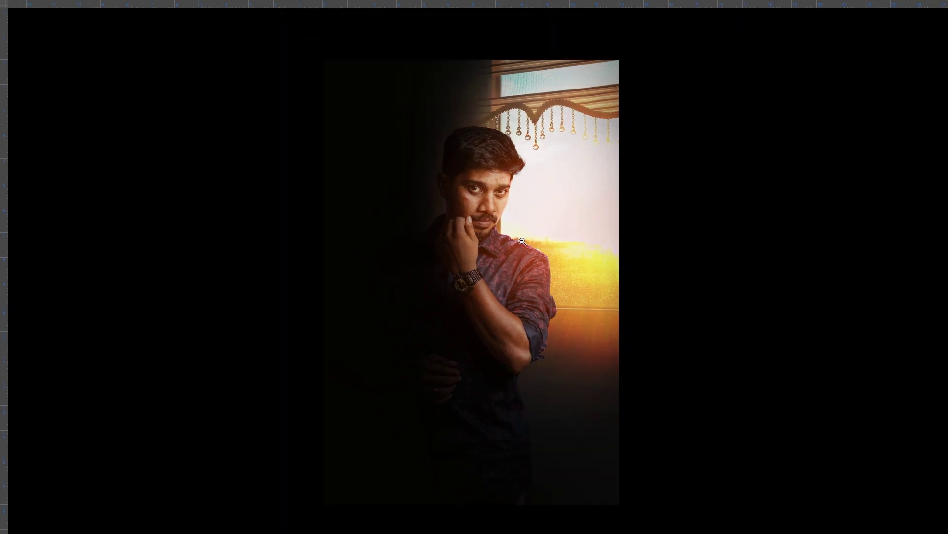
key(f)
key(f)
- Add a Color Lookup adjustment layer using the Orange and Blue look
click(891, 524)
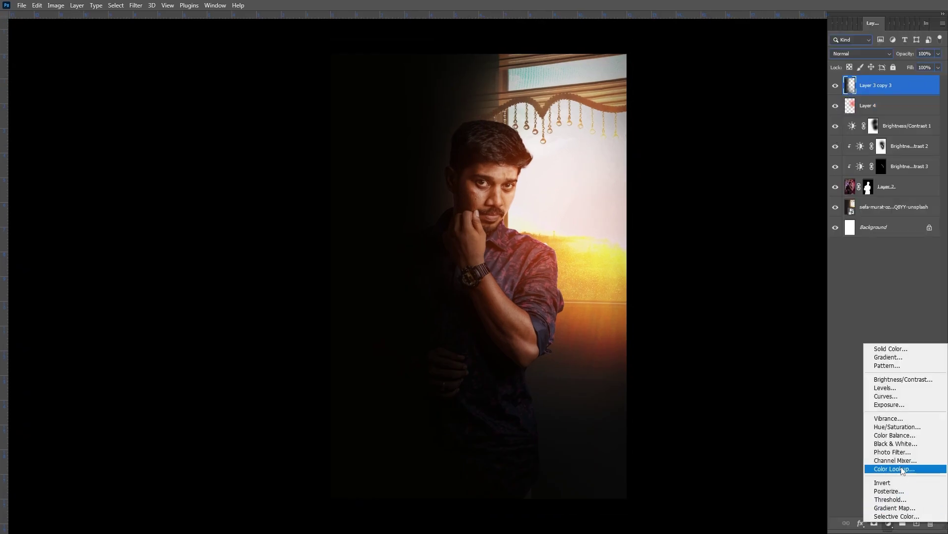
click(889, 465)
click(903, 57)
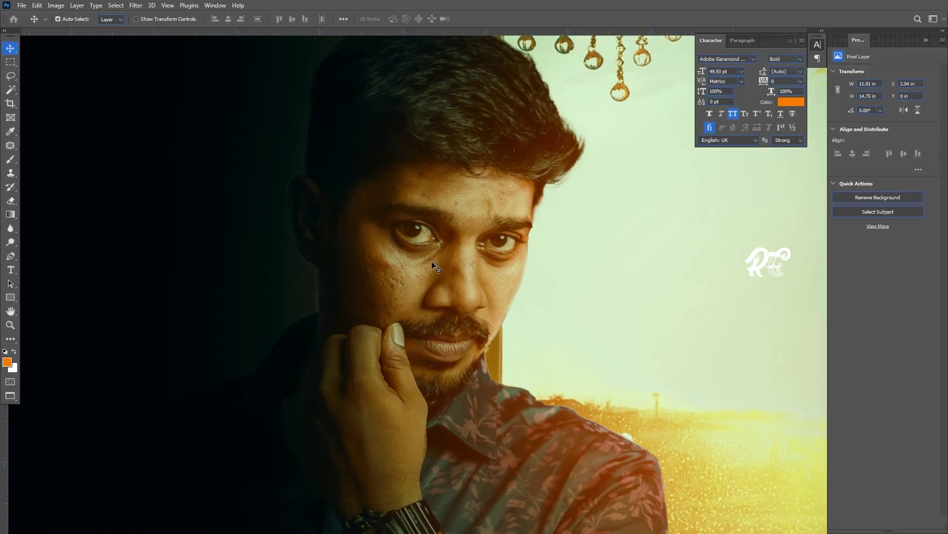
- Select Layer 2 and set up the Blur tool at 700 px
click(846, 225)
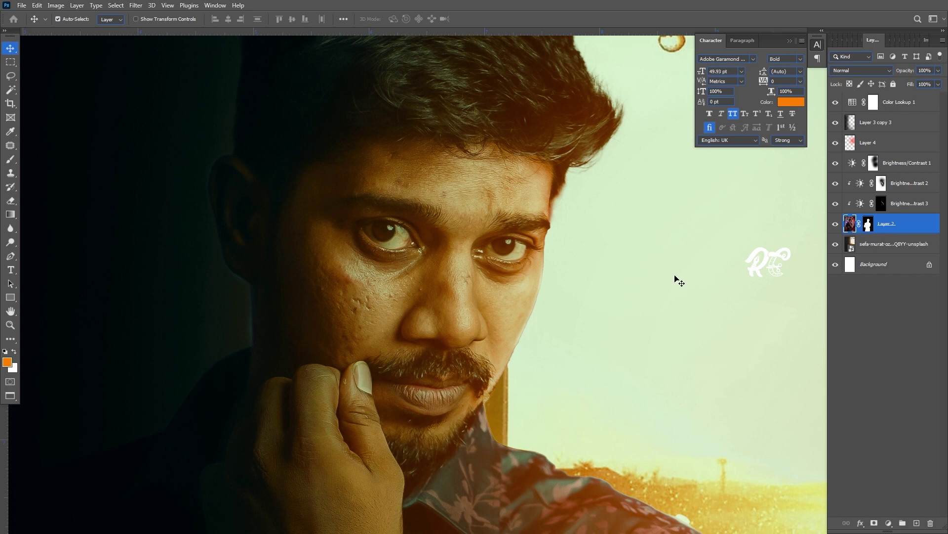
scroll(618, 262, down, 1)
key(r)
key(bracketright)
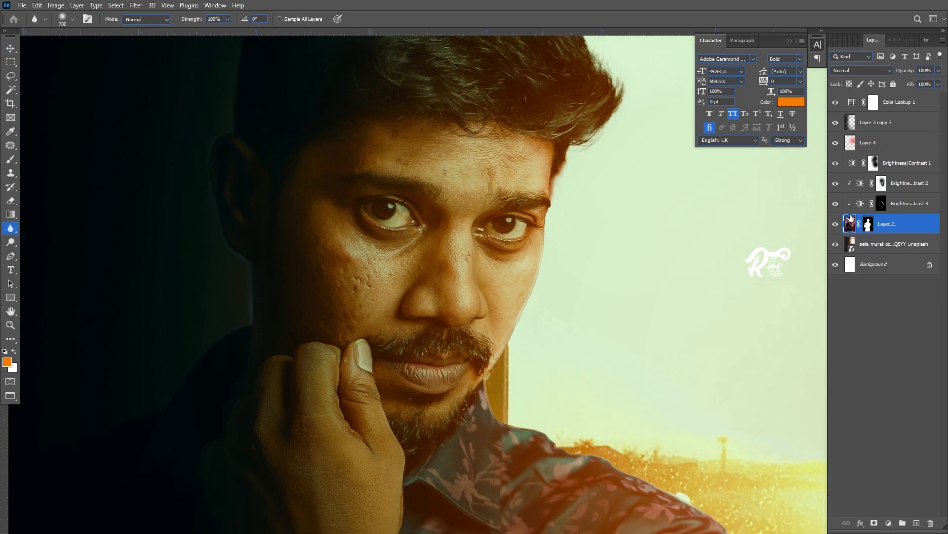
- Dodge the forehead and eye area on Layer 2 at 41% exposure
click(11, 242)
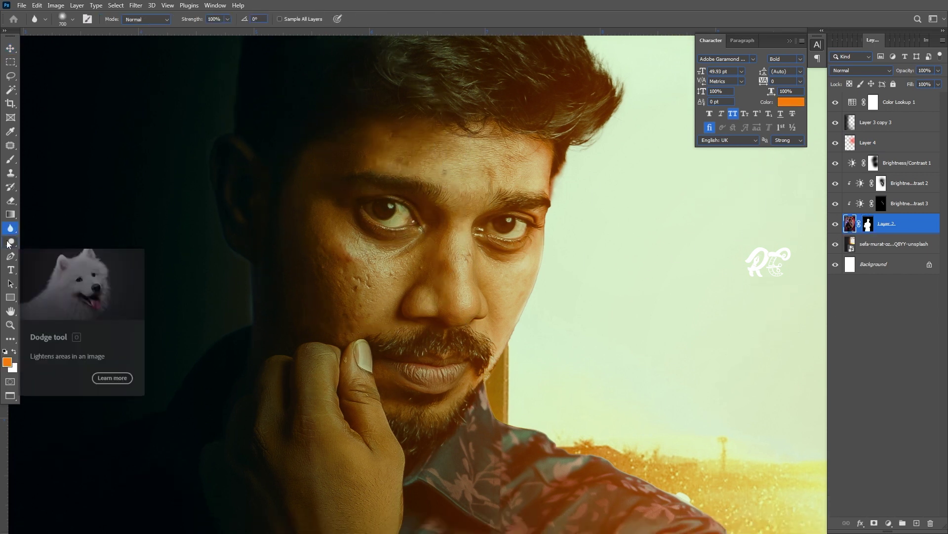
key(alt+period)
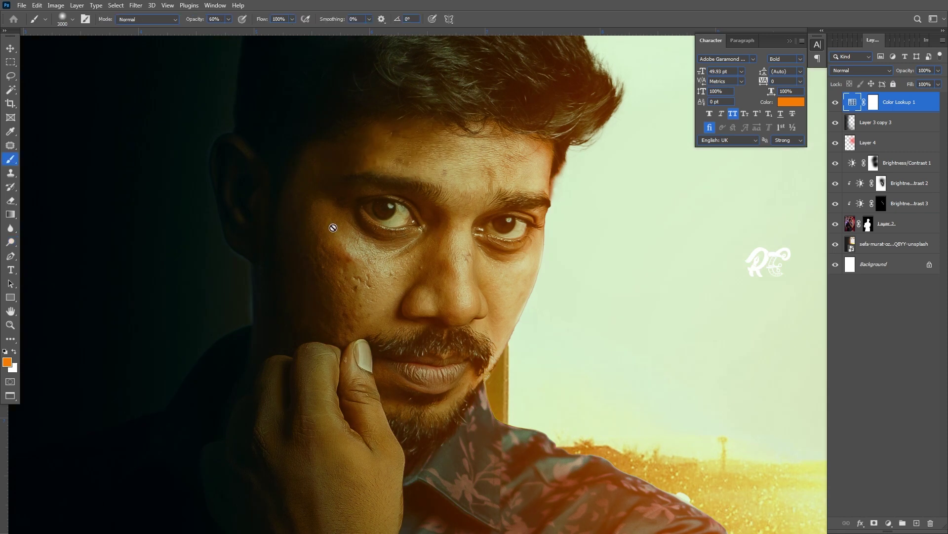
key(ctrl+z)
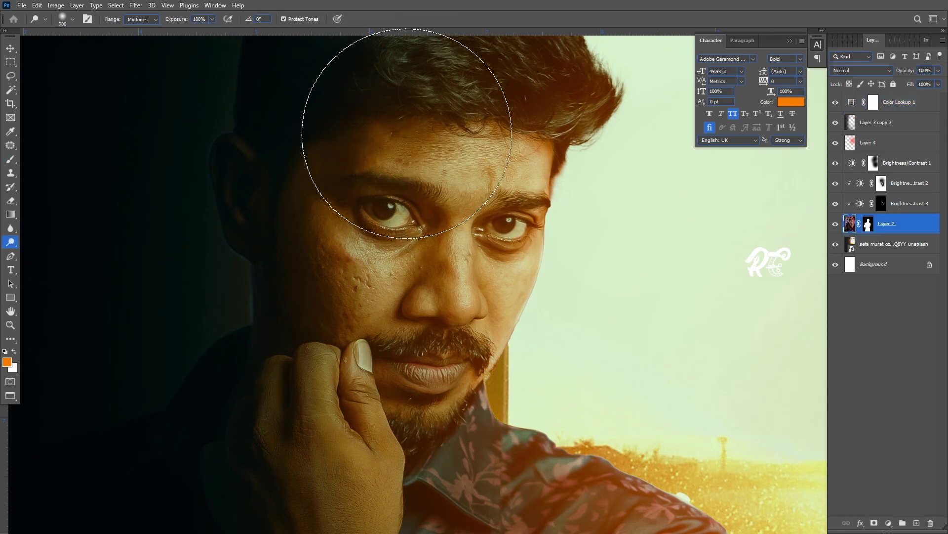
click(212, 19)
drag(221, 31, 184, 32)
key(bracketright)
key(bracketright)
- Brighten the forearm with a 600 px brush, then open the D Light png folder
scroll(376, 272, down, 2)
scroll(402, 330, down, 2)
key(bracketleft)
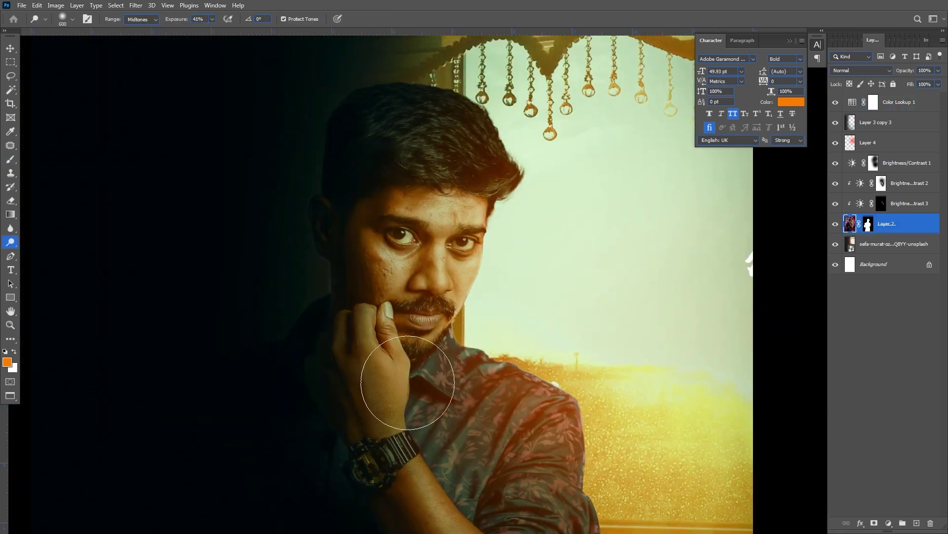
scroll(380, 413, down, 4)
drag(469, 383, 474, 446)
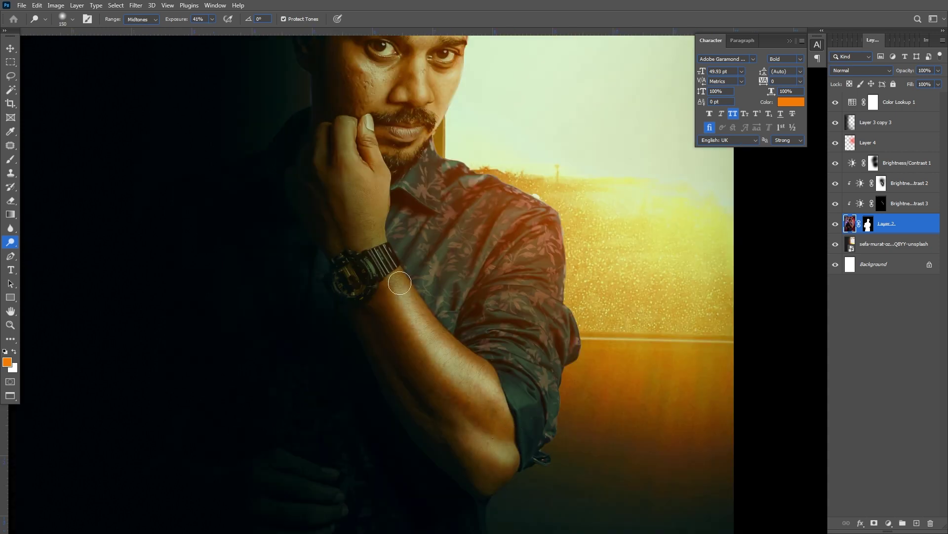
scroll(400, 283, up, 2)
scroll(415, 267, up, 2)
scroll(428, 254, up, 1)
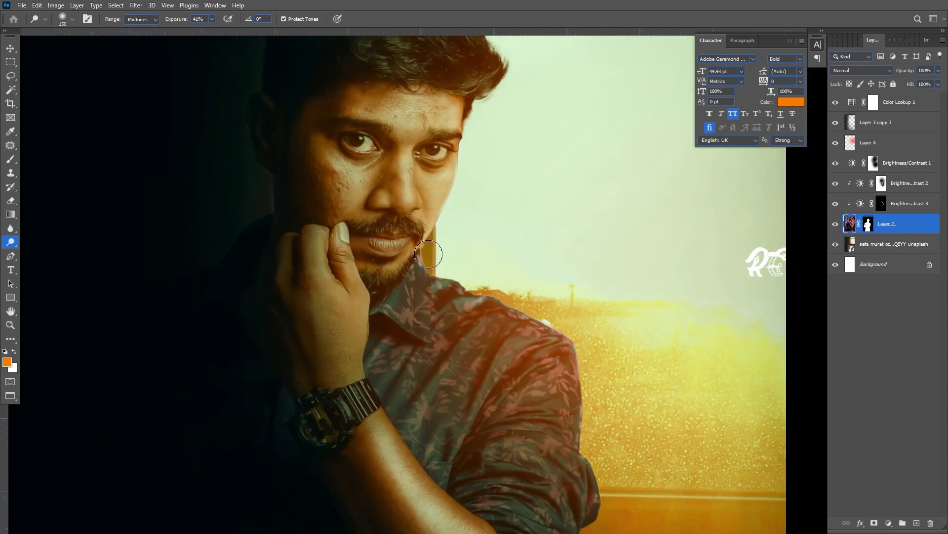
scroll(467, 362, up, 1)
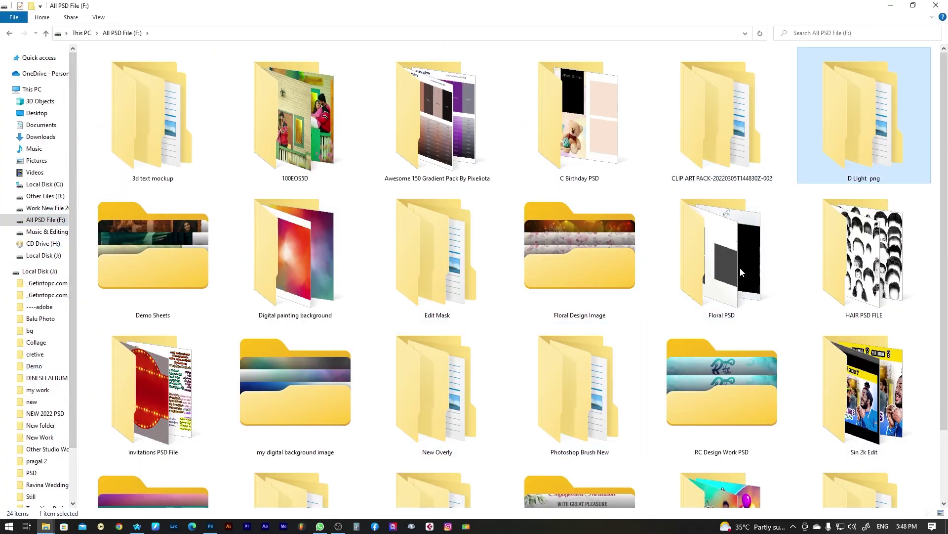
double_click(864, 119)
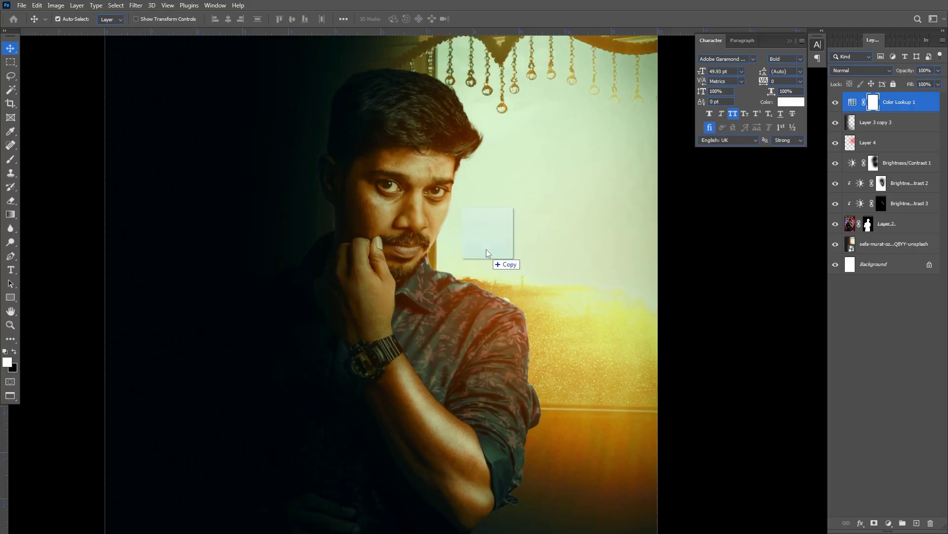
- Place the red light streak in Screen mode, enlarged over the poster at 15% opacity
drag(589, 435, 486, 249)
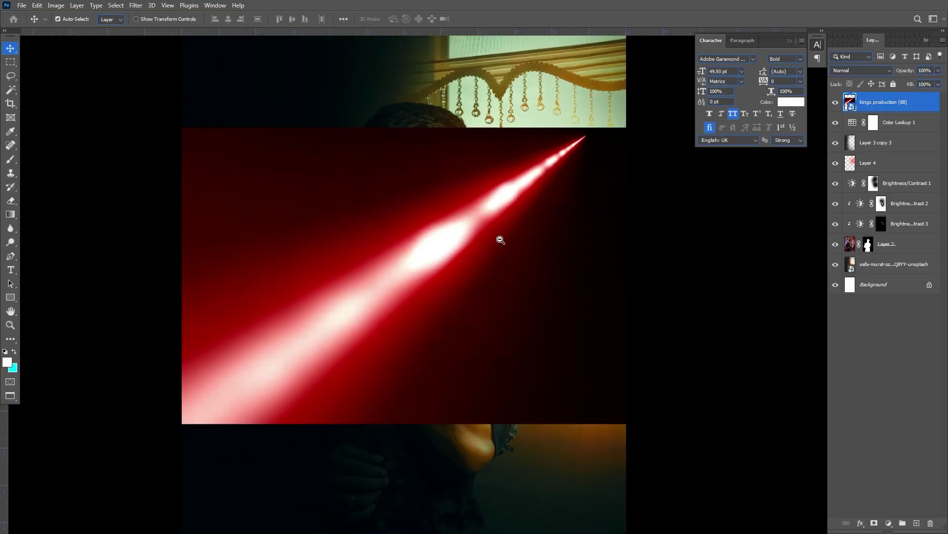
key(shift+alt+s)
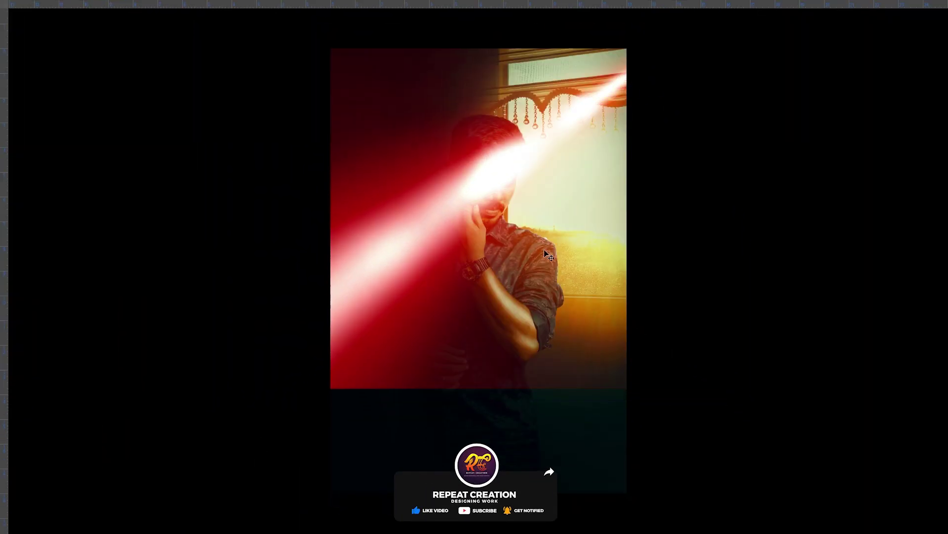
drag(287, 360, 194, 478)
key(Return)
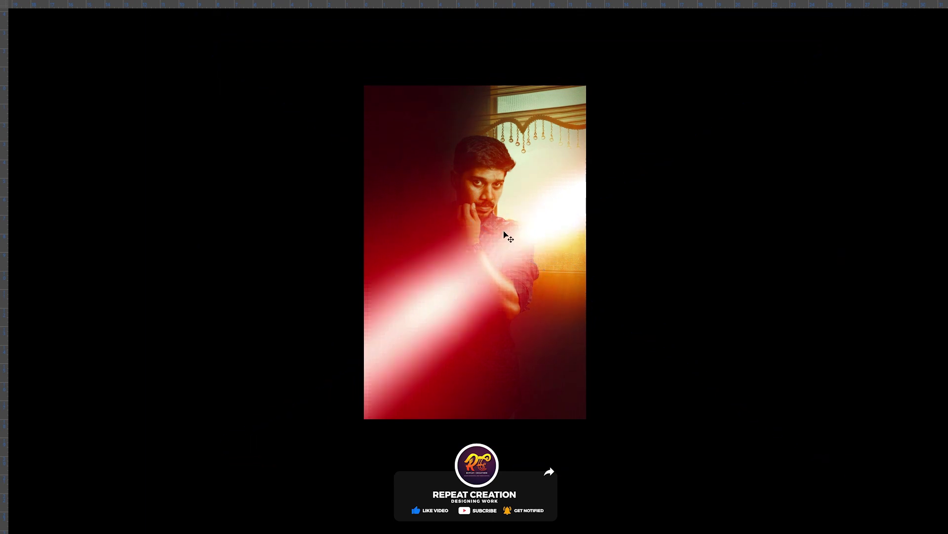
ctrl+click(544, 213)
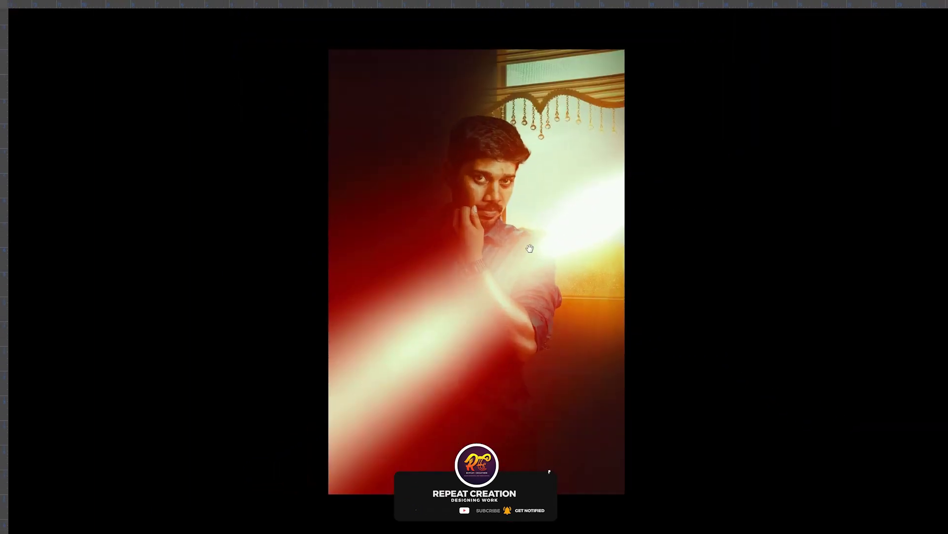
drag(940, 74, 895, 84)
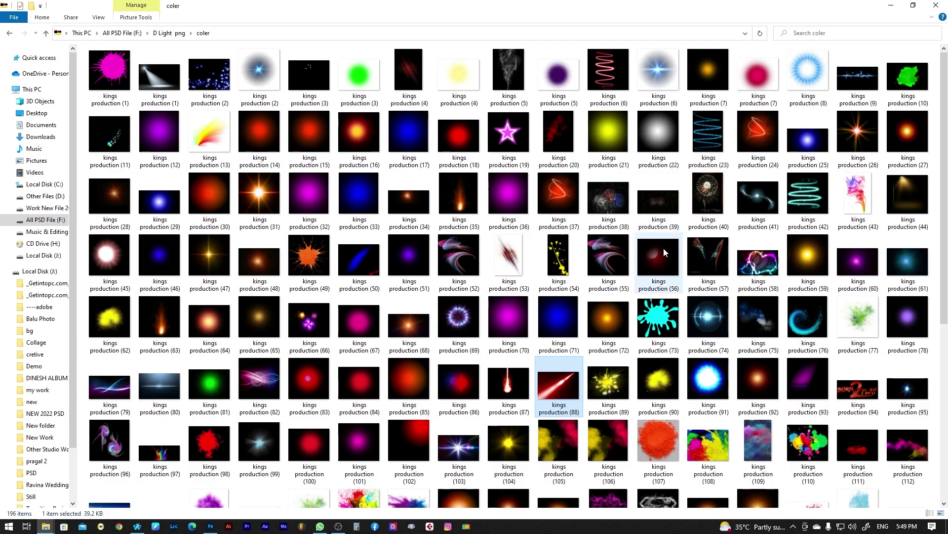
- Move the kings production (141) glow over the window and apply Levels to it
scroll(816, 375, down, 3)
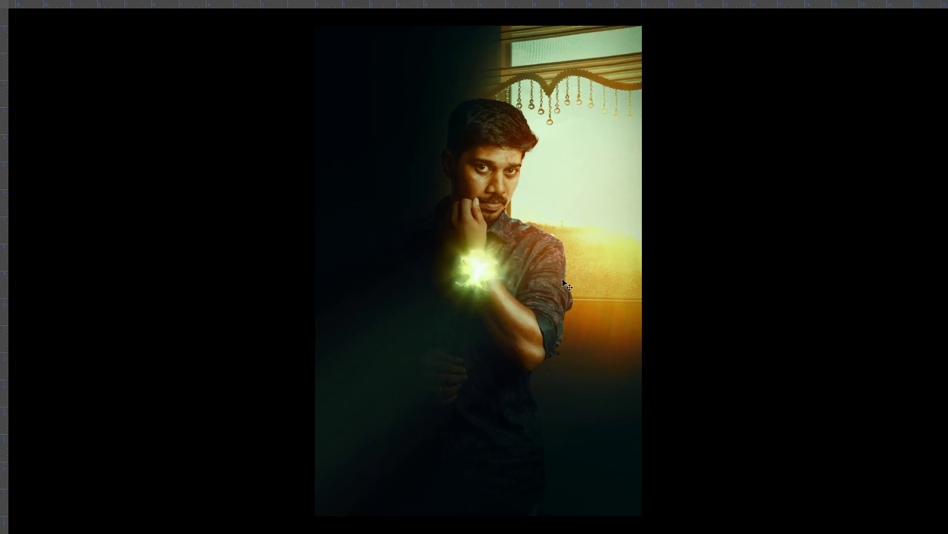
scroll(583, 227, up, 4)
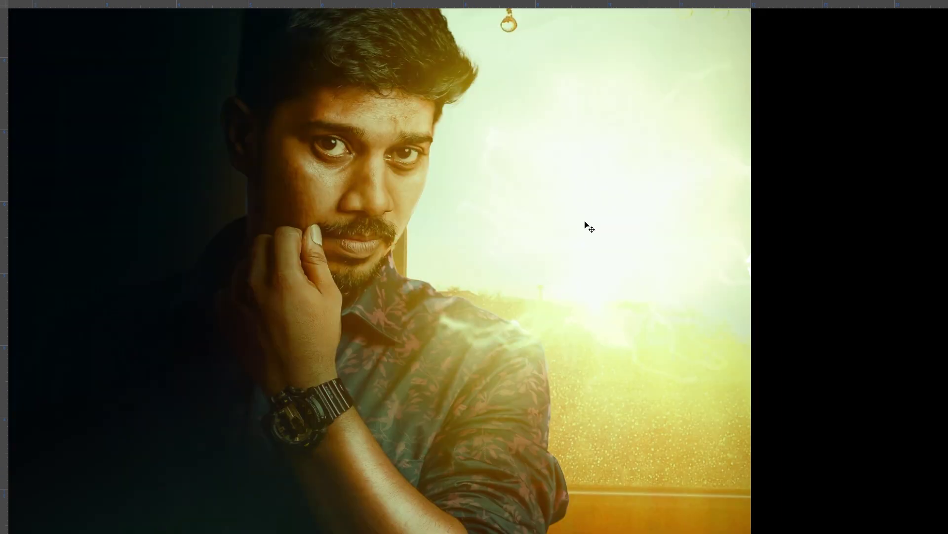
drag(595, 176, 584, 195)
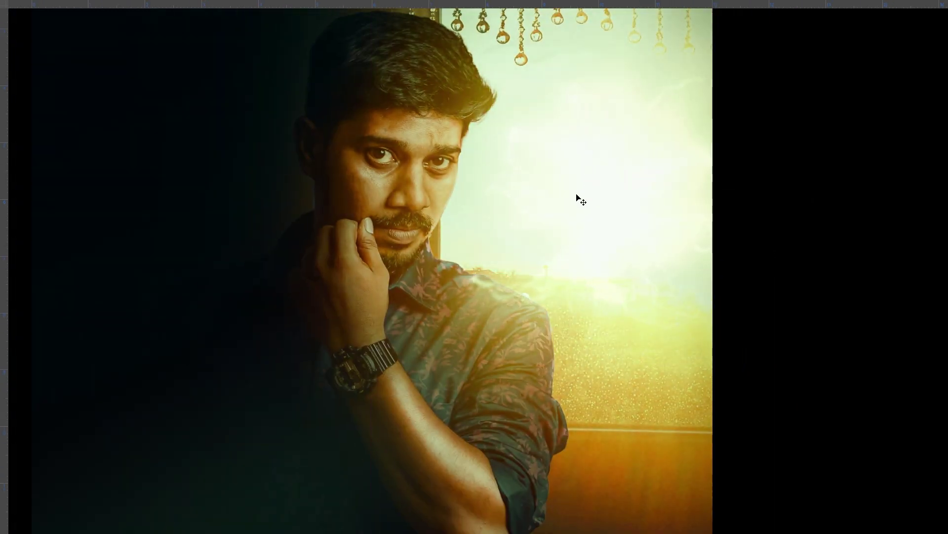
key(ctrl+l)
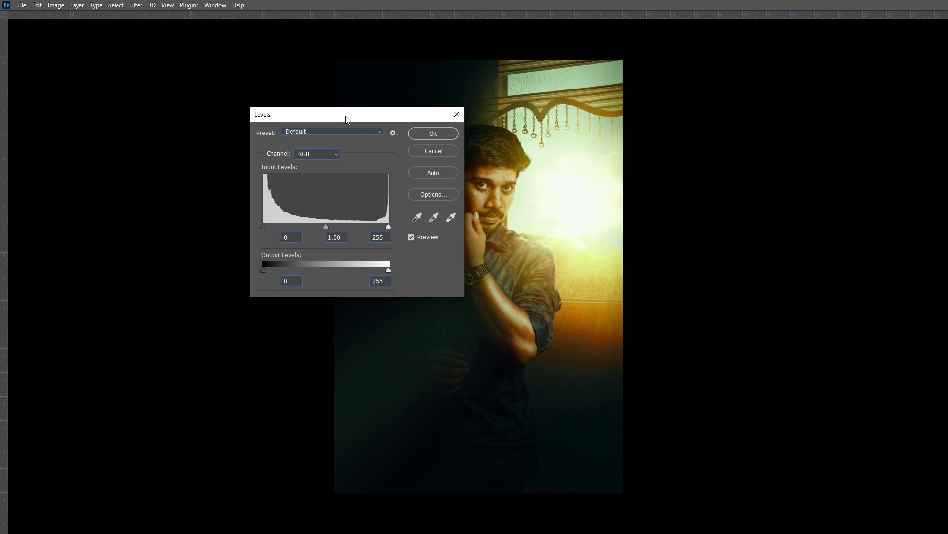
click(434, 133)
- Fit the poster on screen and toggle the kings production (88) layer's visibility
scroll(546, 148, up, 5)
right_click(549, 191)
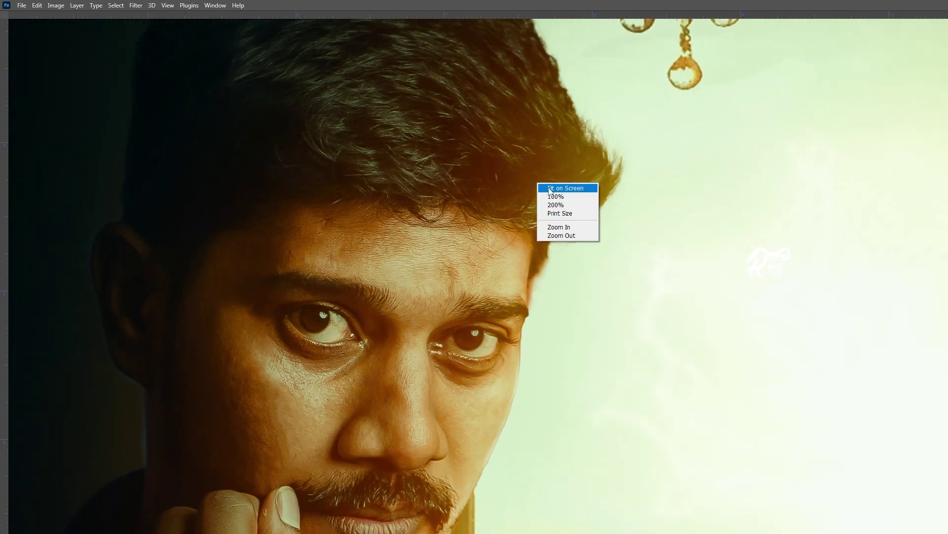
click(550, 191)
click(835, 157)
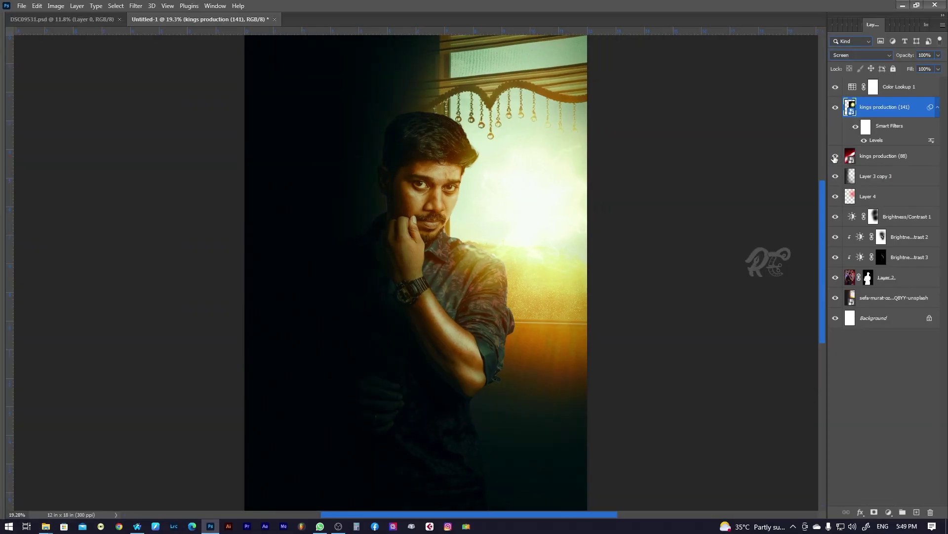
click(835, 157)
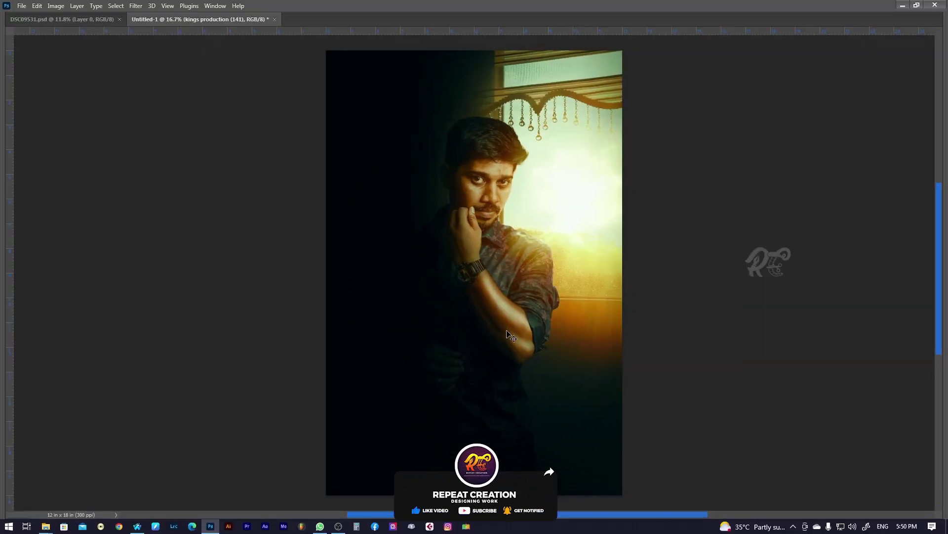
key(Tab)
- Add KARTHIK text, rotate it 90° counter-clockwise and move it to the left side
click(372, 343)
text(KARTHIK)
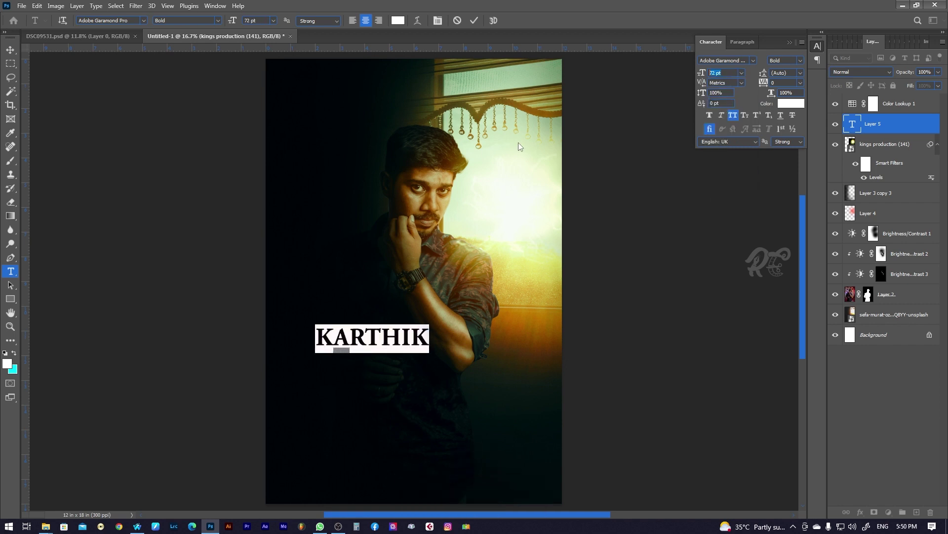
key(Return)
key(ctrl+t)
right_click(440, 302)
click(469, 469)
key(Return)
drag(364, 313, 340, 285)
- Change the KARTHIK title's font to Alberta
double_click(852, 124)
click(747, 61)
key(Down)
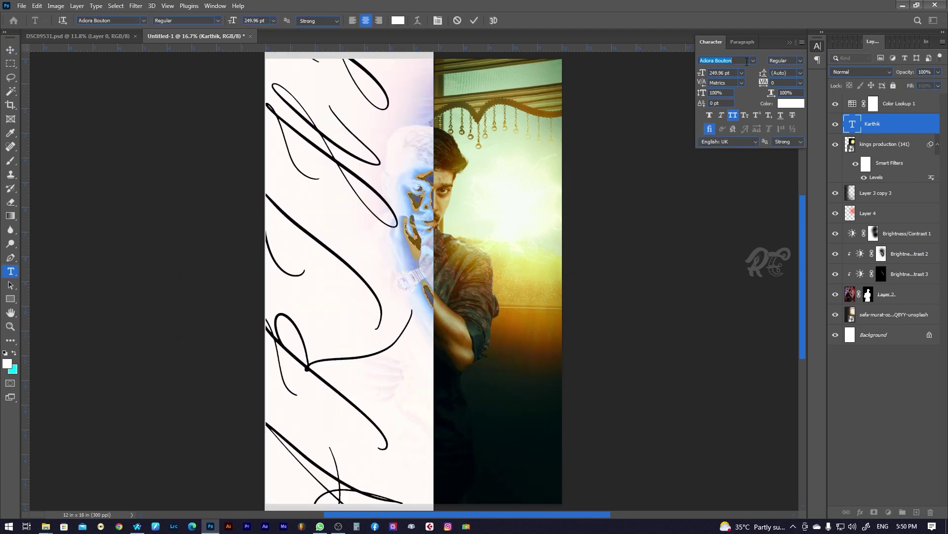
key(Down)
key(Down)
key(Down)
key(Down)
key(Down)
key(Down)
key(Down)
key(Down)
key(Down)
key(Down)
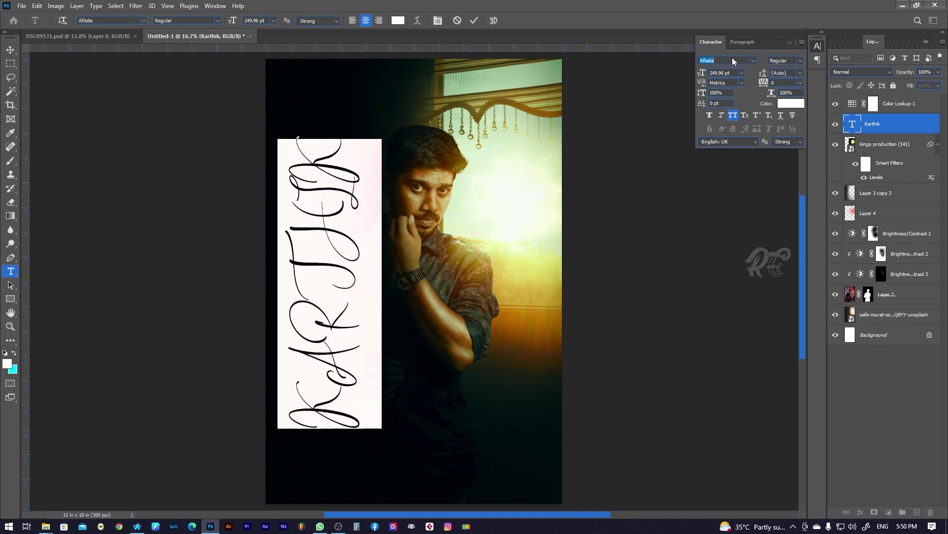
key(Down)
key(Down)
key(Down)
key(Down)
key(Down)
key(Down)
key(Down)
key(Down)
key(Down)
key(Down)
key(Down)
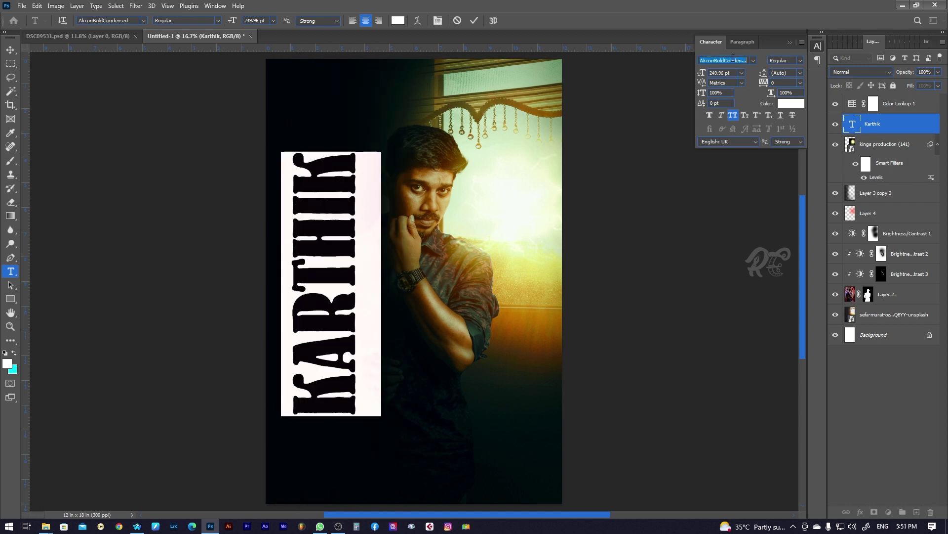
key(Down)
key(Down)
key(Down)
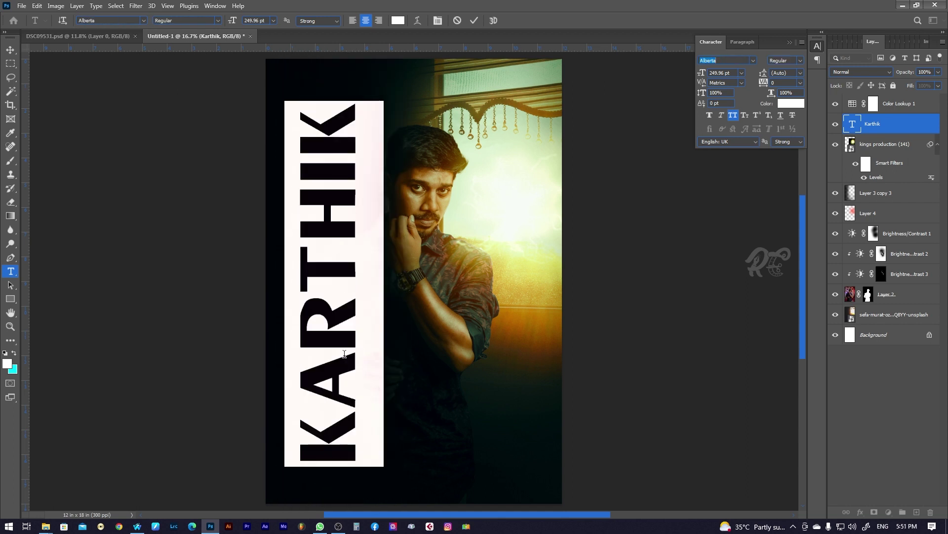
key(ctrl+Return)
- Keep the KARTHIK layer in Normal blend mode, adjust its opacity, and show the file-browser windows
key(Tab)
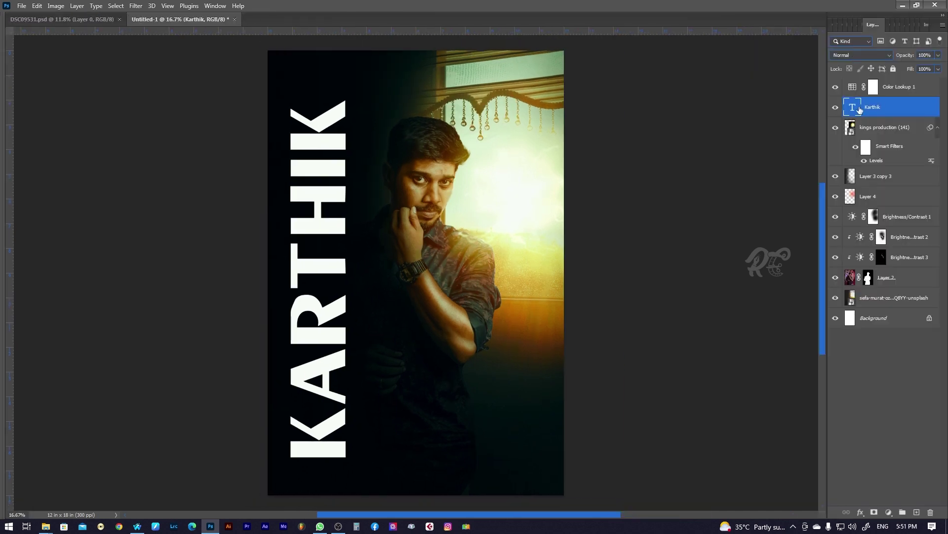
click(862, 55)
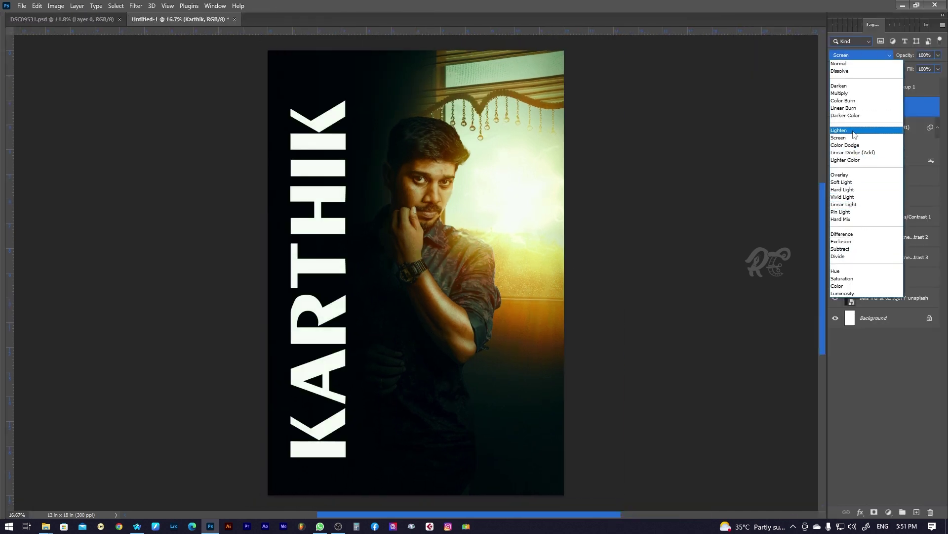
click(839, 63)
click(938, 55)
drag(941, 66, 900, 70)
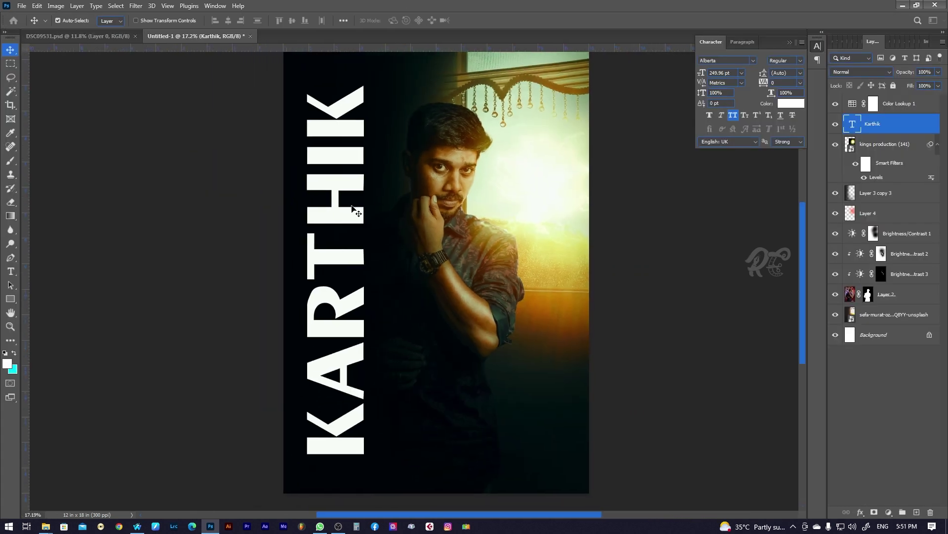
right_click(352, 219)
click(46, 526)
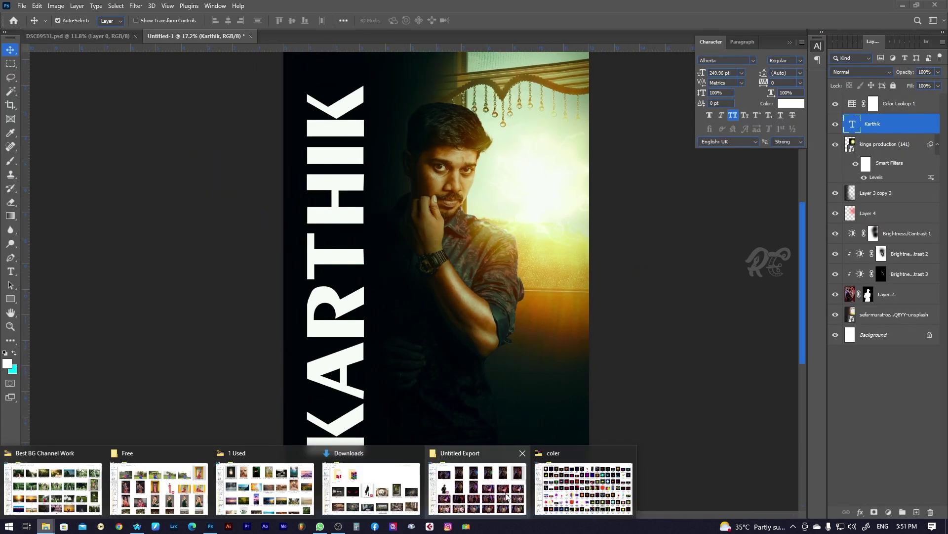
- Open gold_texture446 and place it enlarged over the poster
click(477, 482)
right_click(581, 136)
click(756, 247)
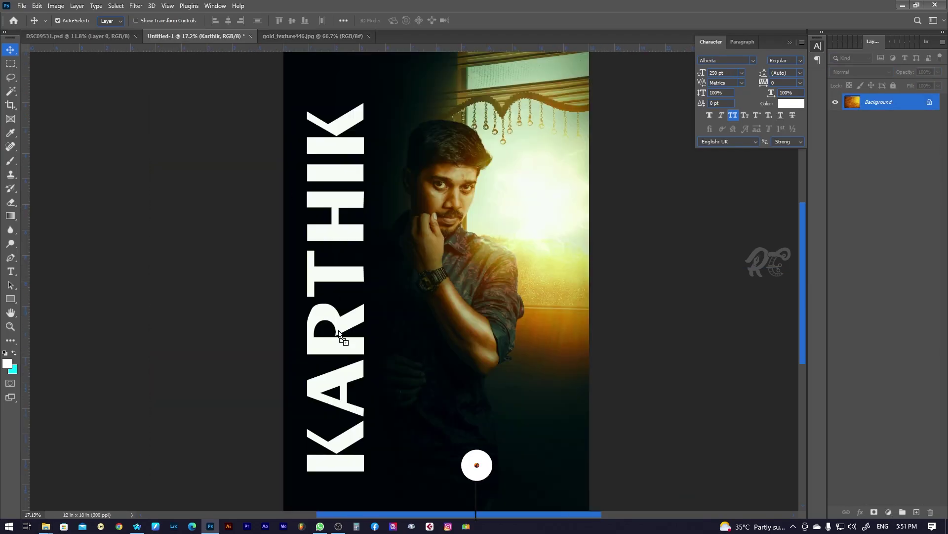
drag(446, 230, 346, 316)
key(ctrl+t)
right_click(349, 312)
key(Escape)
drag(270, 280, 437, 404)
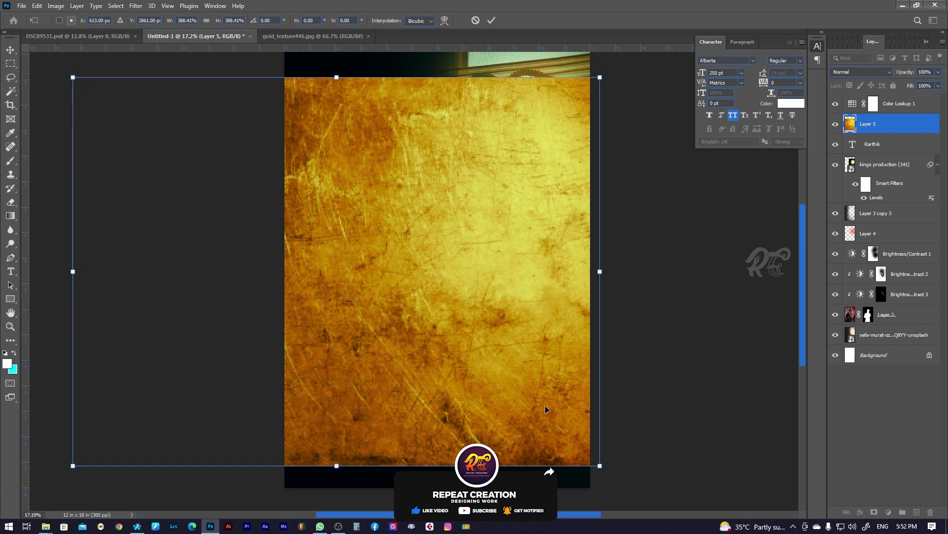
key(Return)
- Clip the gold texture to the KARTHIK text and narrow it to the title
click(853, 72)
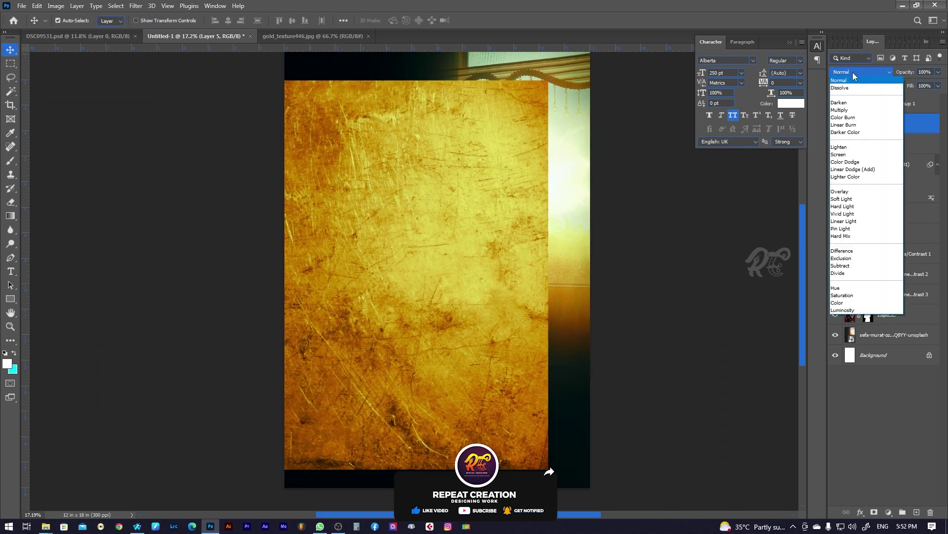
right_click(876, 129)
click(766, 291)
key(ctrl+t)
drag(441, 256, 450, 256)
drag(554, 273, 367, 281)
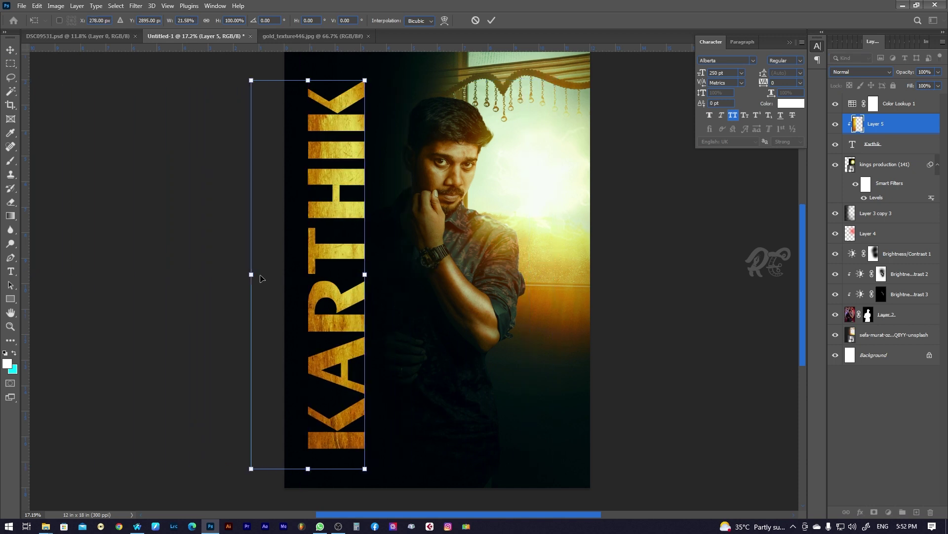
drag(246, 274, 306, 271)
- Preview the poster in full-screen mode, then return to the normal view
key(Tab)
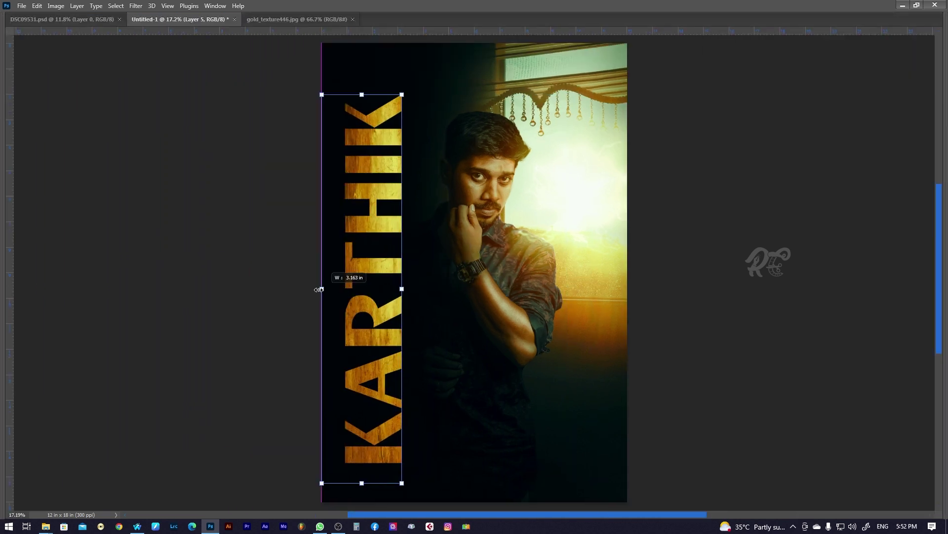
key(f)
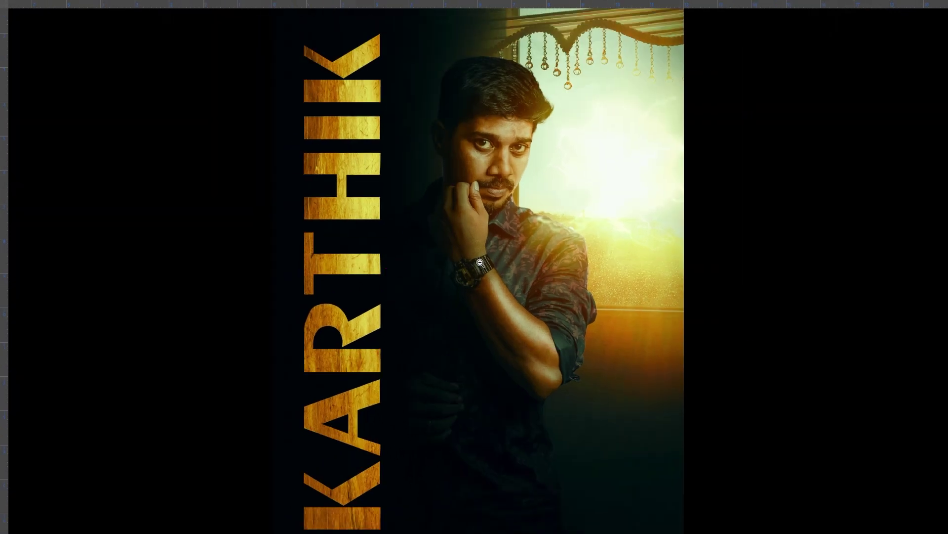
key(f)
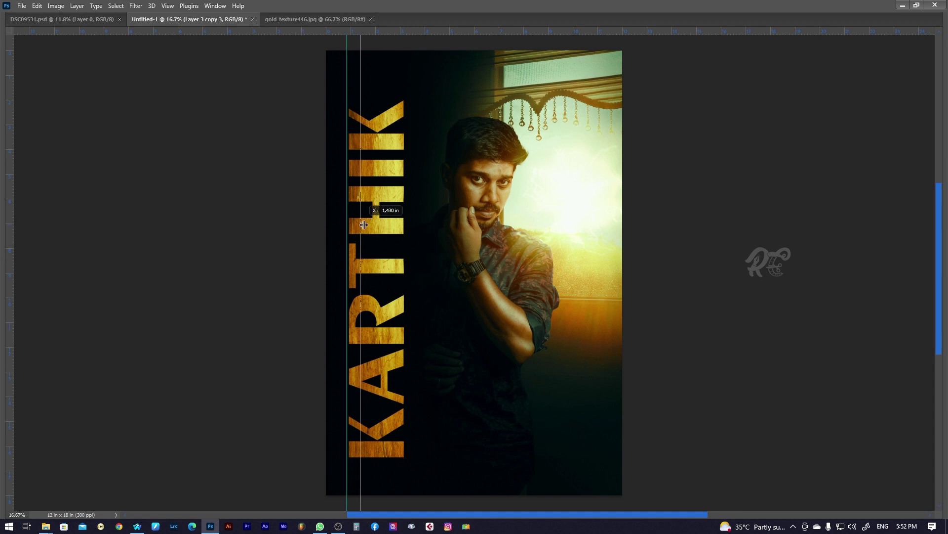
- Scroll the view toward the gold KARTHIK title before placing guides
scroll(445, 247, up, 2)
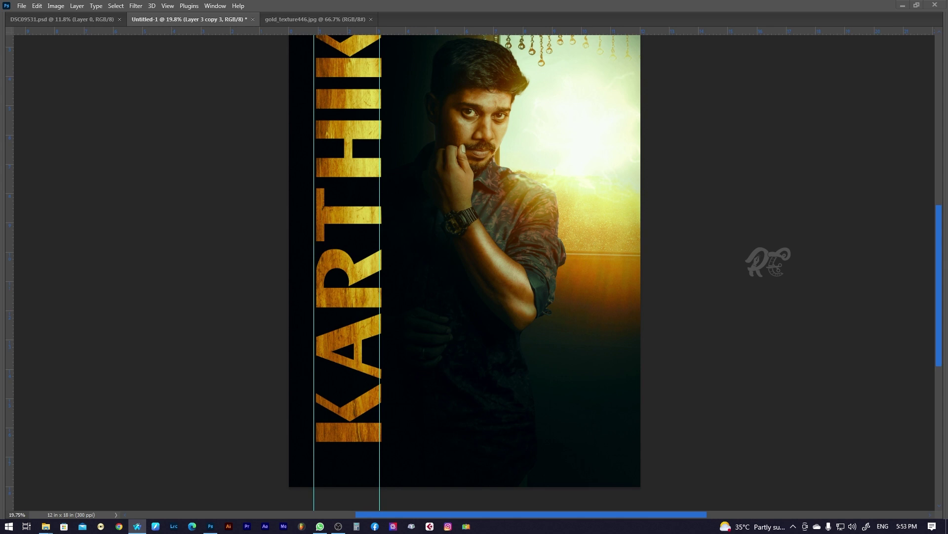
- Add the BELIEVE YOURSELF tagline as a new text layer
key(Tab)
key(t)
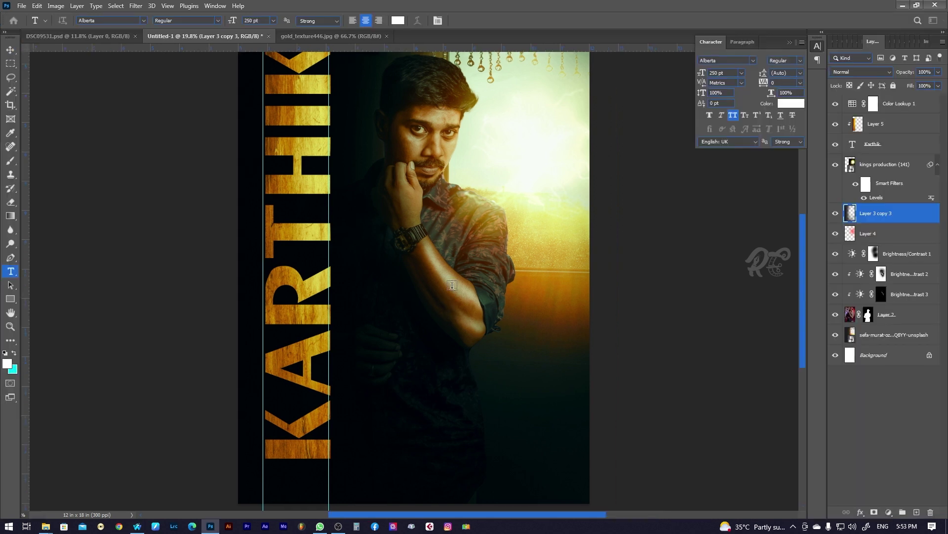
click(440, 315)
click(724, 161)
text(BELIEVE YOURSELF)
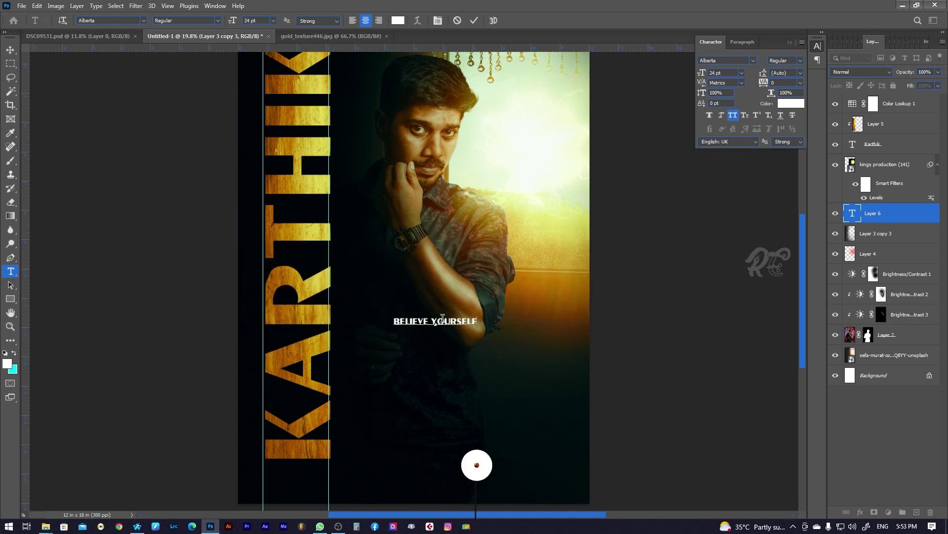
key(ctrl+Return)
- Rotate the tagline 90° counter-clockwise and move it beside the KARTHIK title
key(ctrl+t)
right_click(428, 321)
click(449, 290)
key(Return)
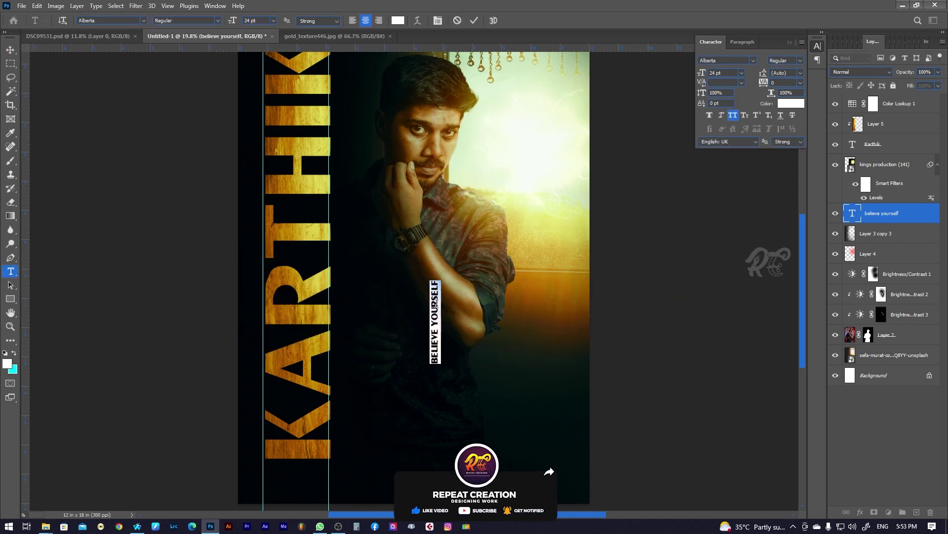
text(1000)
key(ctrl+Return)
key(v)
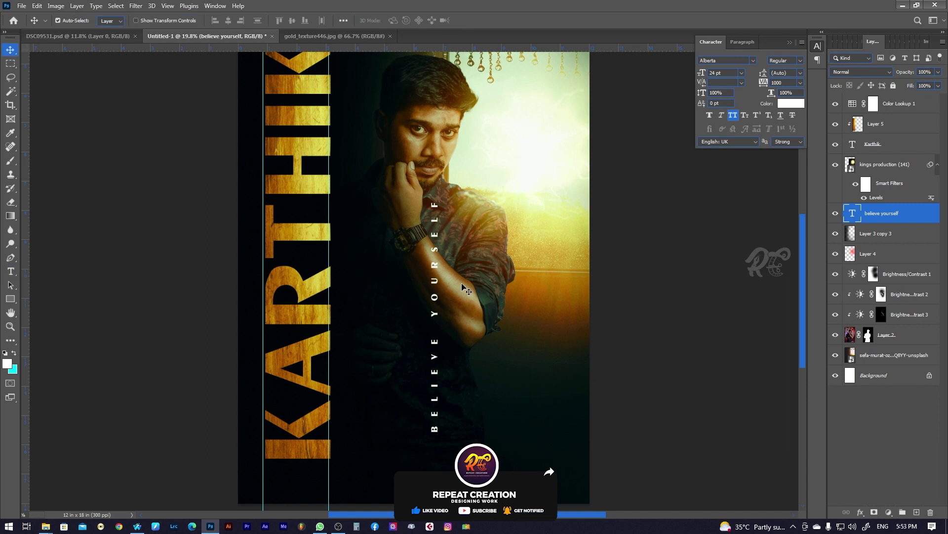
click(543, 307)
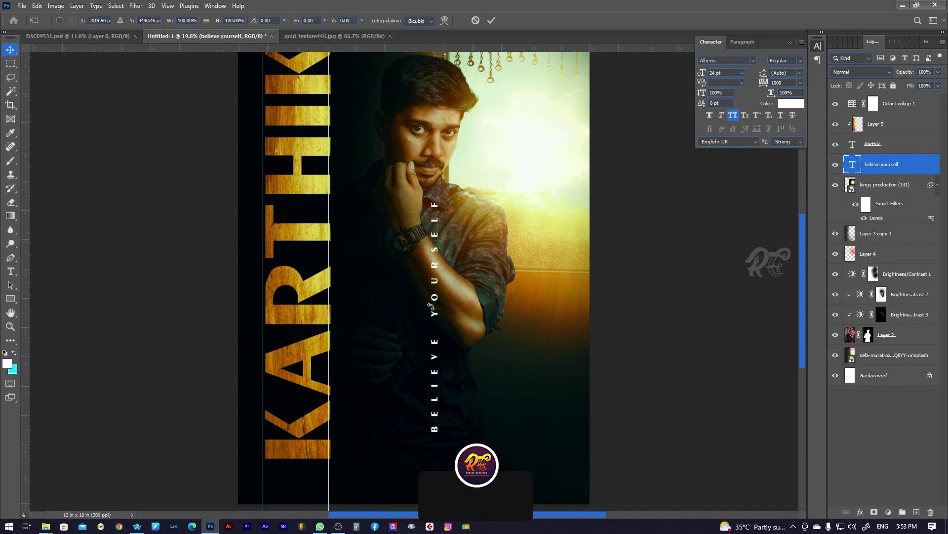
drag(431, 306, 428, 311)
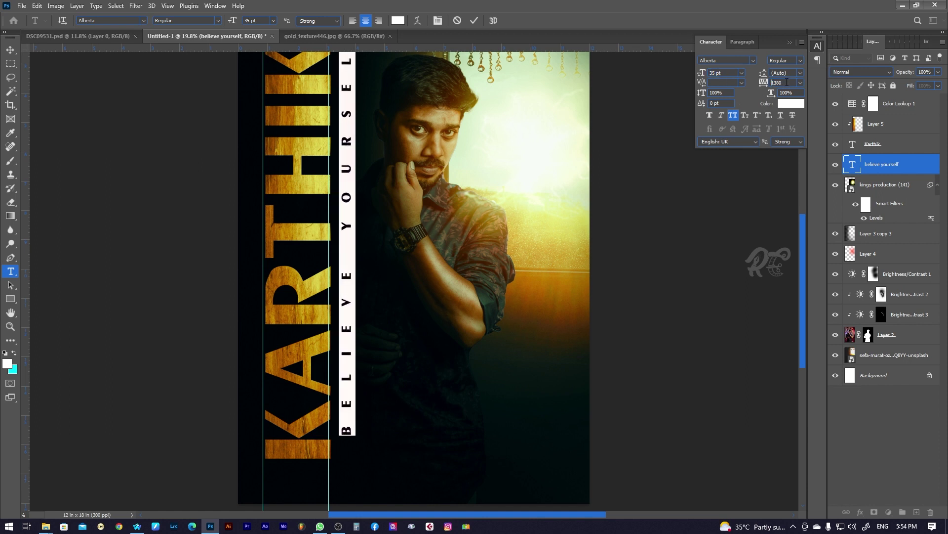
- Widen the tagline's letter spacing to 1320 tracking and zoom out to check the poster
key(Return)
key(ctrl+minus)
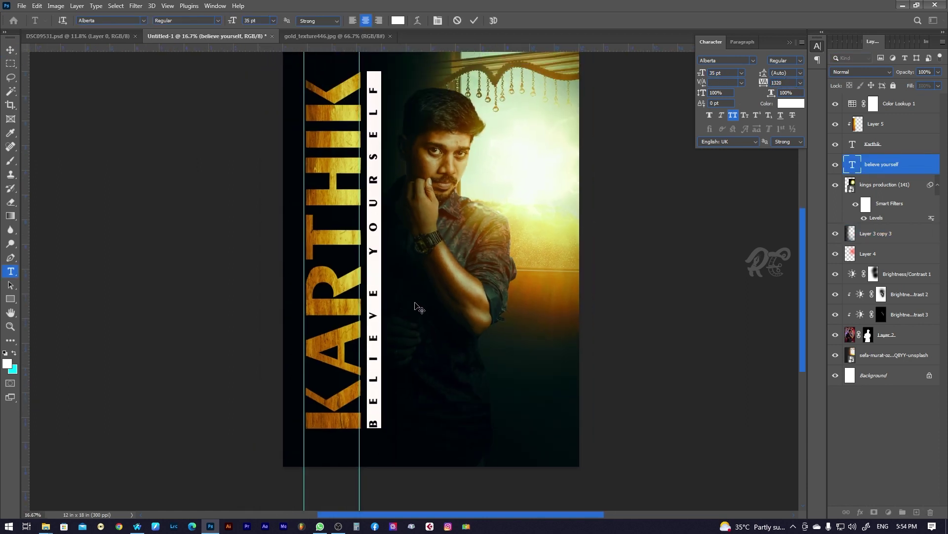
key(ctrl+Return)
key(v)
click(412, 252)
key(Tab)
key(Tab)
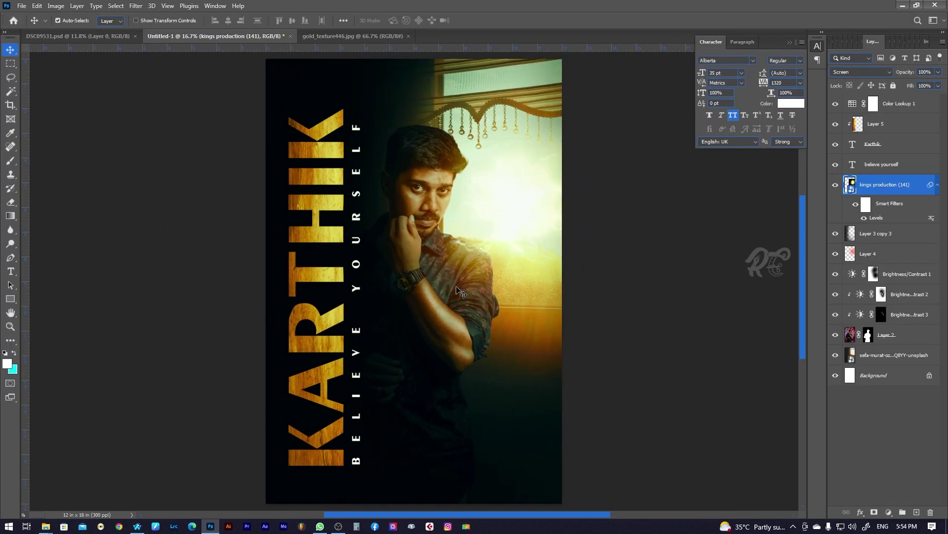
- Give the BELIEVE YOURSELF tagline a gold Color Overlay layer style
double_click(904, 164)
click(527, 311)
click(868, 360)
click(639, 316)
double_click(909, 165)
click(527, 315)
click(316, 163)
click(863, 338)
click(640, 297)
- Place the gold texture over the tagline, enlarge it, and clip it to the text
scroll(409, 342, up, 5)
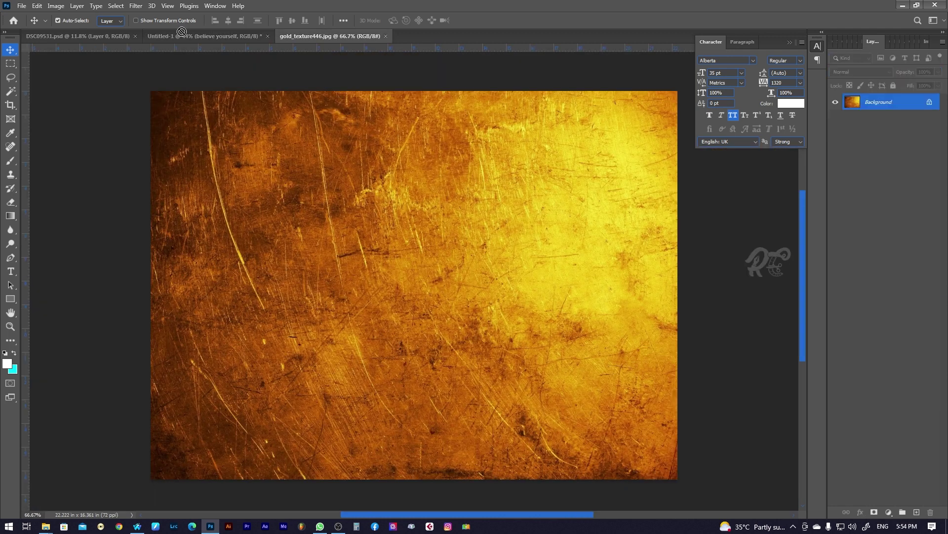
drag(280, 50, 275, 313)
scroll(311, 245, down, 5)
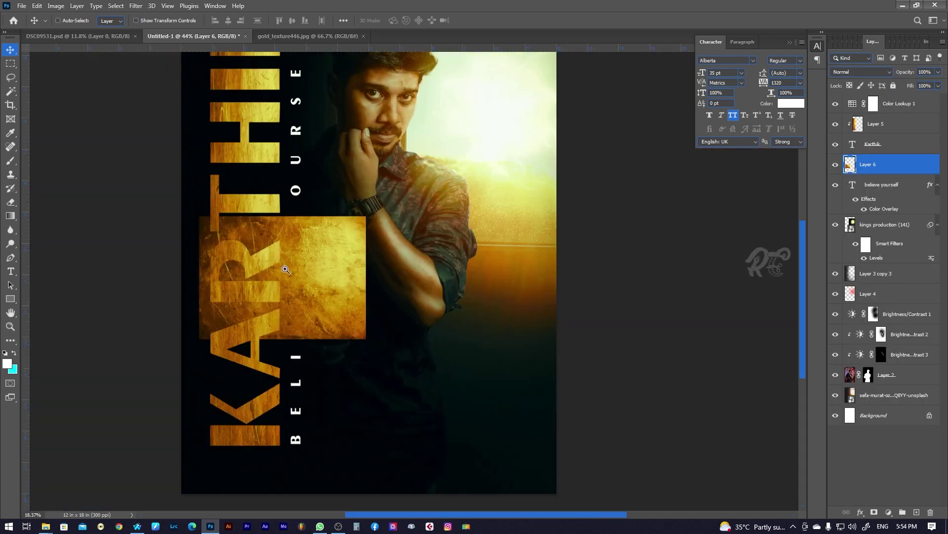
key(ctrl+t)
drag(346, 286, 346, 388)
key(Return)
right_click(885, 164)
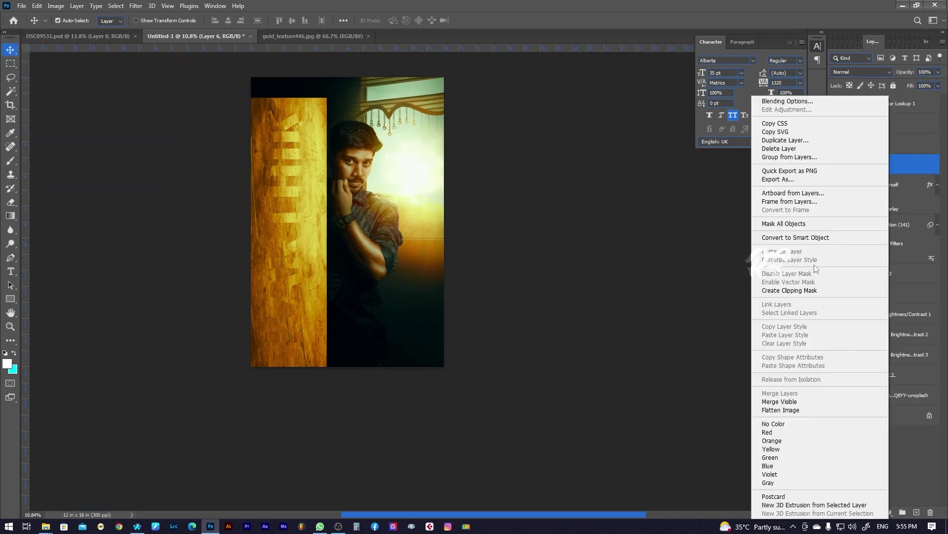
click(790, 296)
key(ctrl+t)
scroll(357, 290, up, 4)
- Commit the texture transform and open Curves on gold-texture Layer 6
key(Return)
key(ctrl+m)
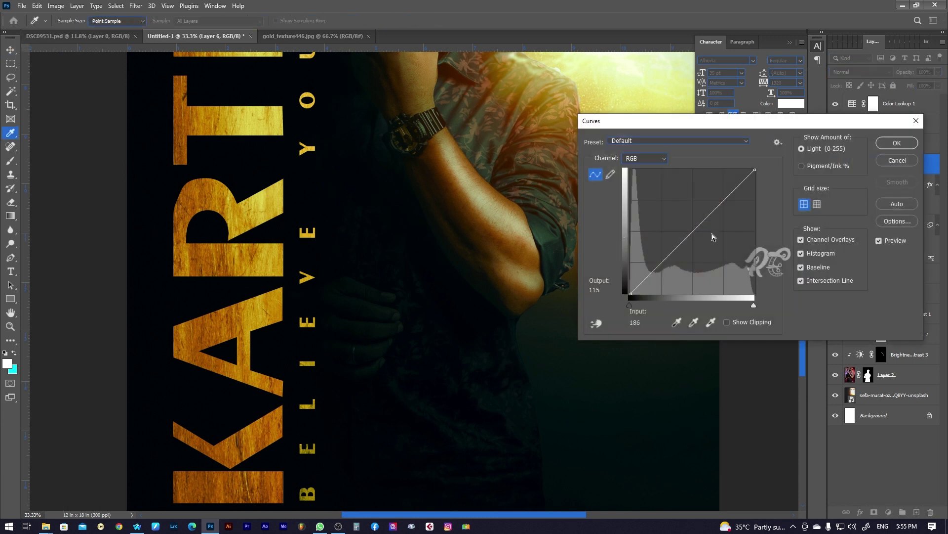